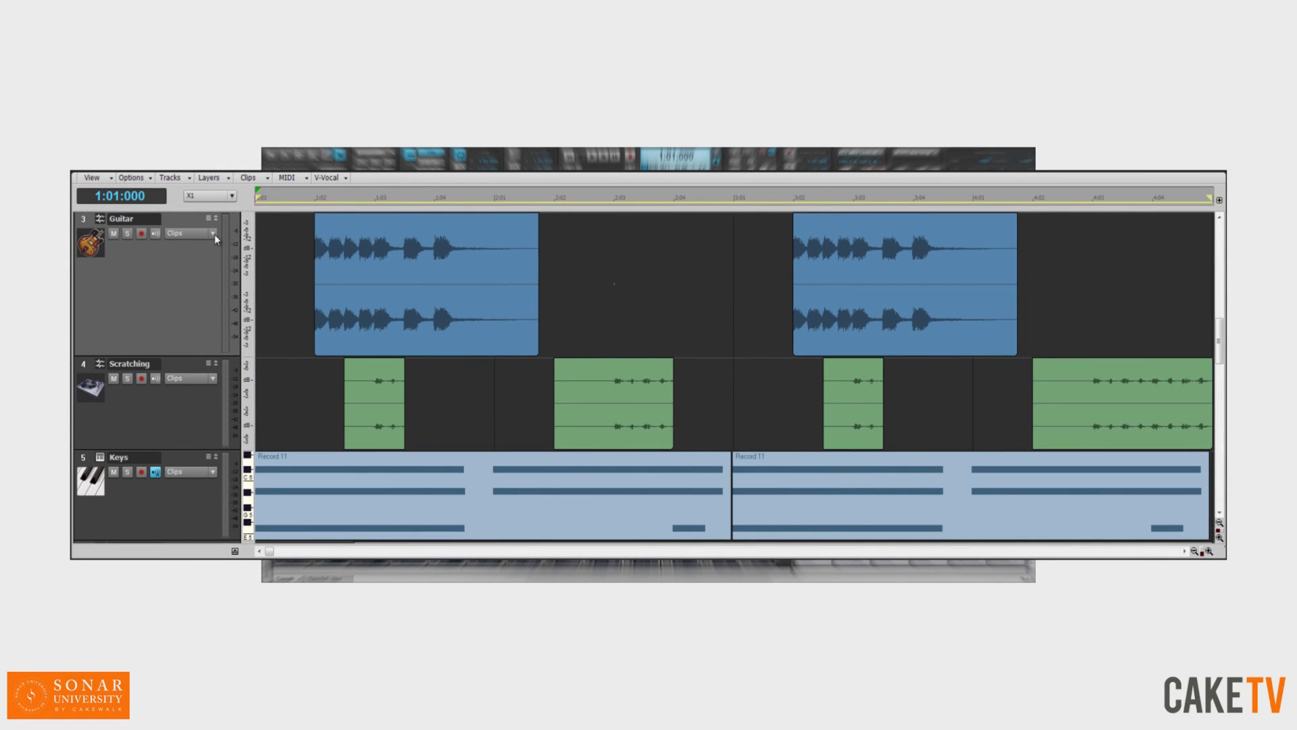
# Step: Set the Guitar and Scratching tracks to show their volume automation envelopes
pyautogui.click(212, 233)
pyautogui.click(209, 261)
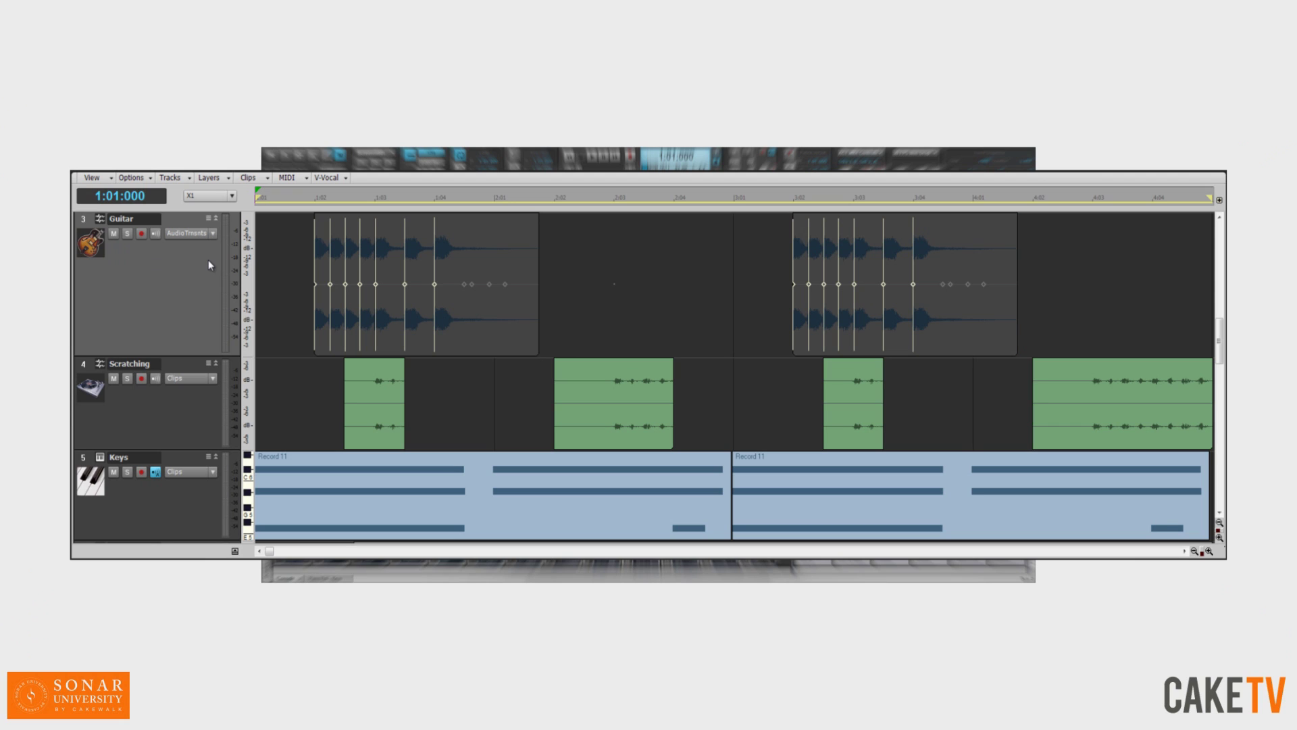
pyautogui.keyDown('ctrl'); pyautogui.click(86, 220); pyautogui.keyUp('ctrl')
pyautogui.keyDown('ctrl'); pyautogui.click(91, 370); pyautogui.keyUp('ctrl')
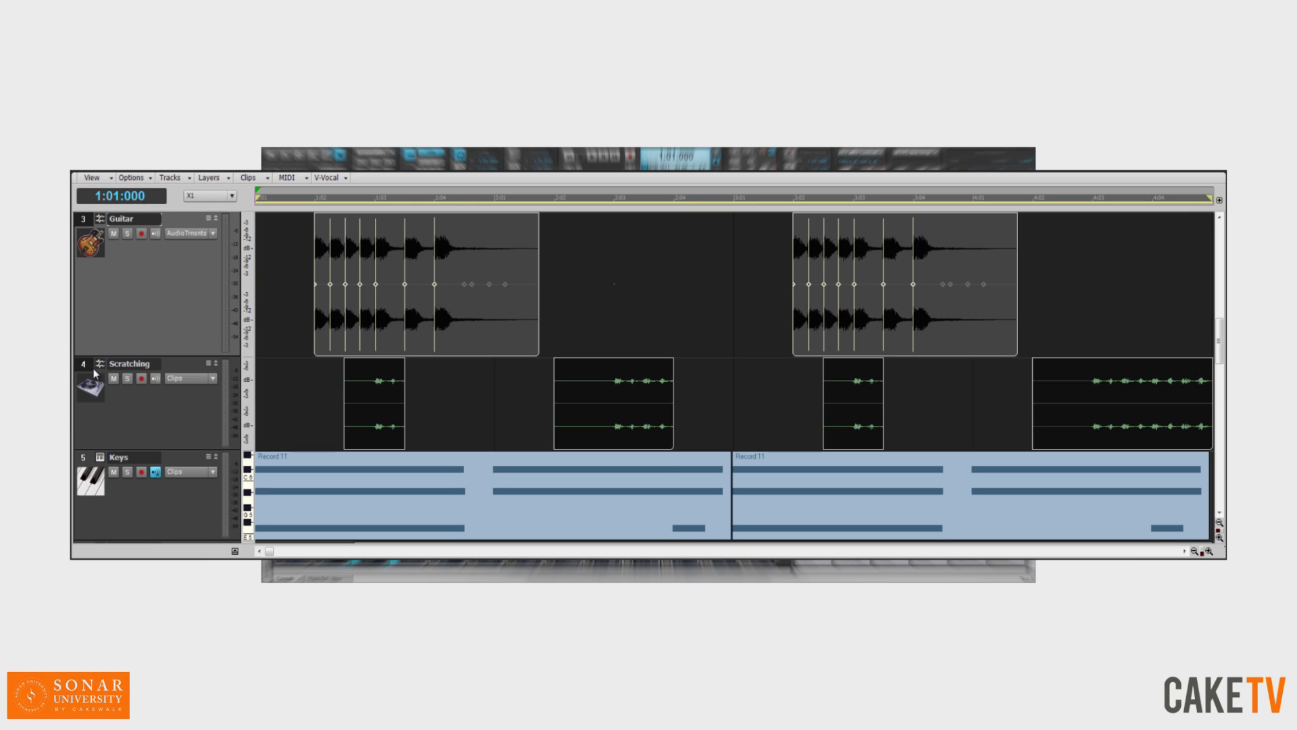
pyautogui.click(213, 378)
pyautogui.moveTo(162, 420)
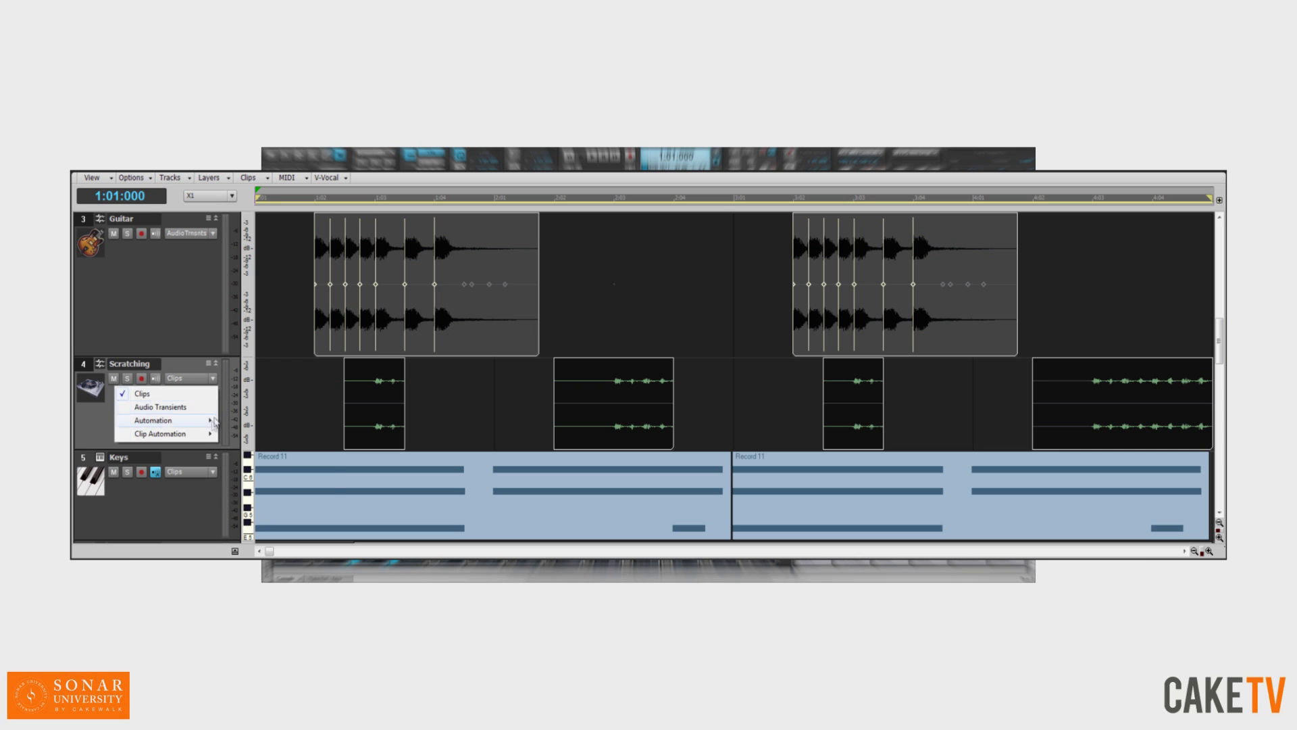
pyautogui.click(224, 447)
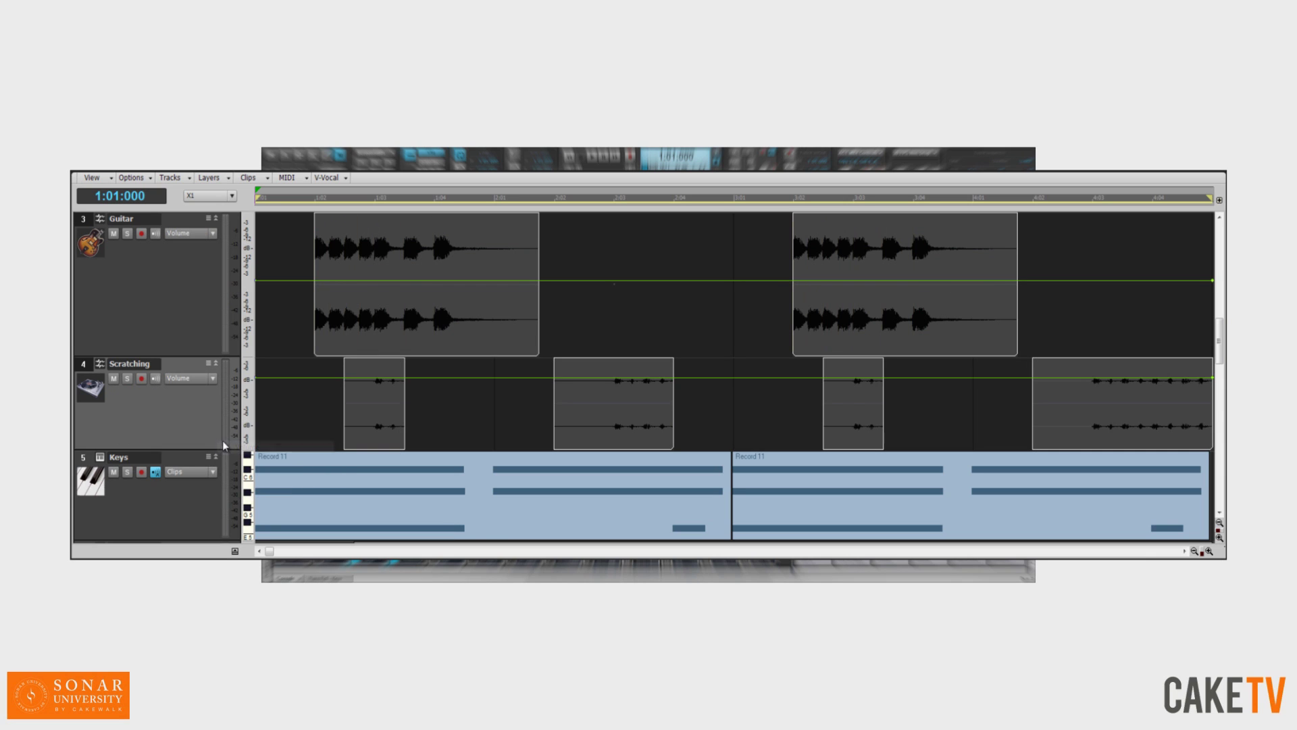
# Step: With the Smart tool, drag Guitar volume nodes into two deep dips around a high peak
pyautogui.press('F5')
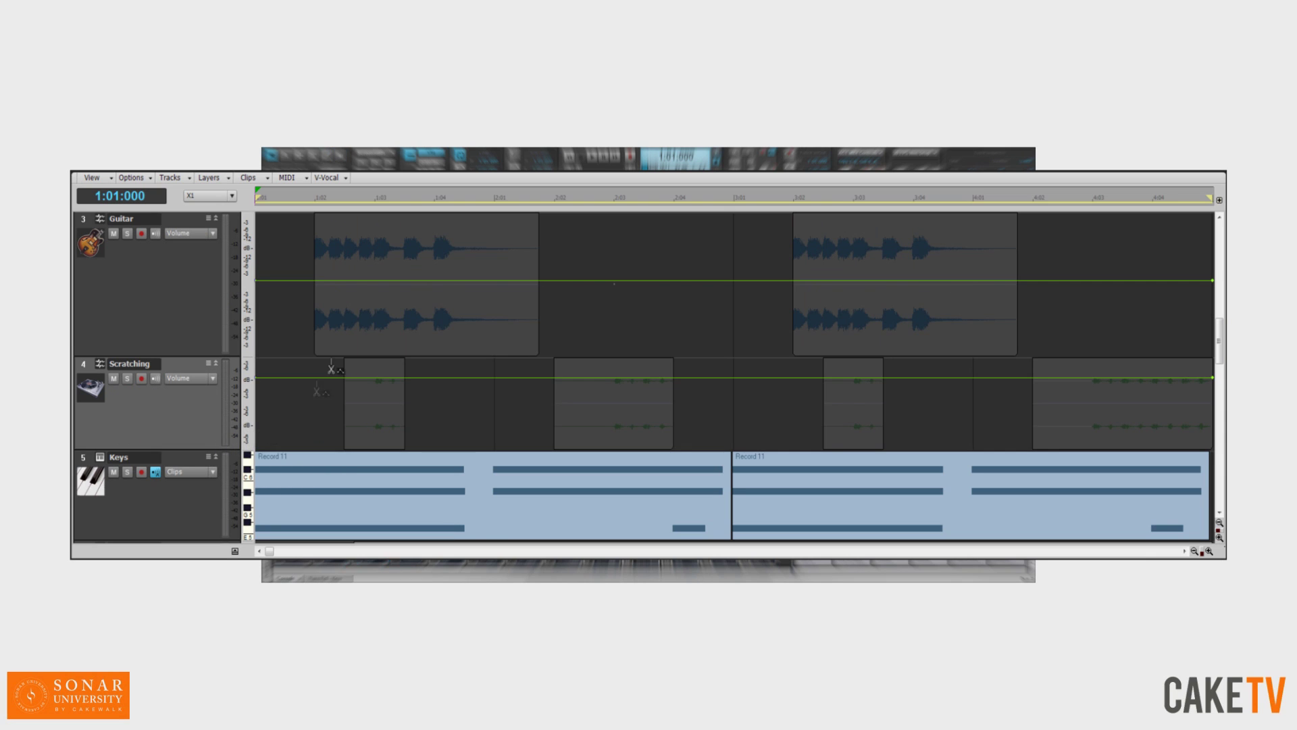
pyautogui.hotkey('ctrl', 'a')
pyautogui.moveTo(403, 281); pyautogui.dragTo(404, 354)
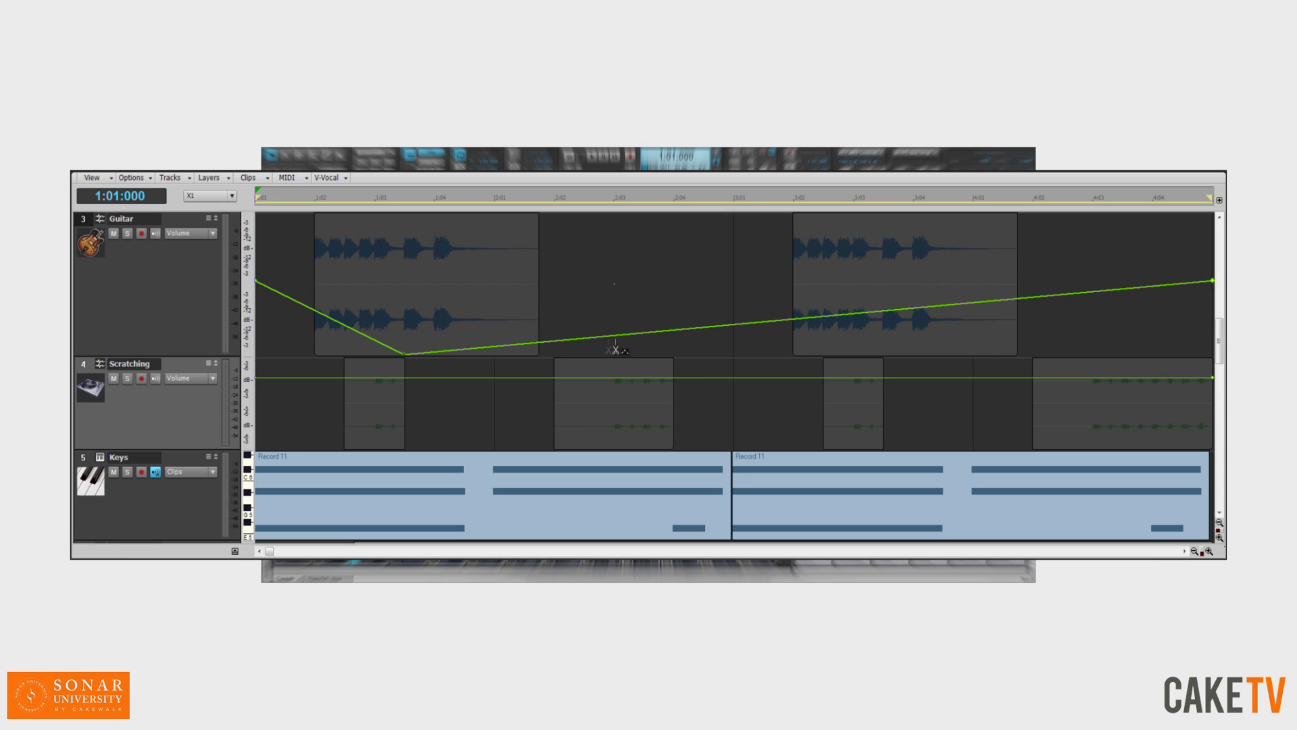
pyautogui.moveTo(654, 333); pyautogui.dragTo(669, 214)
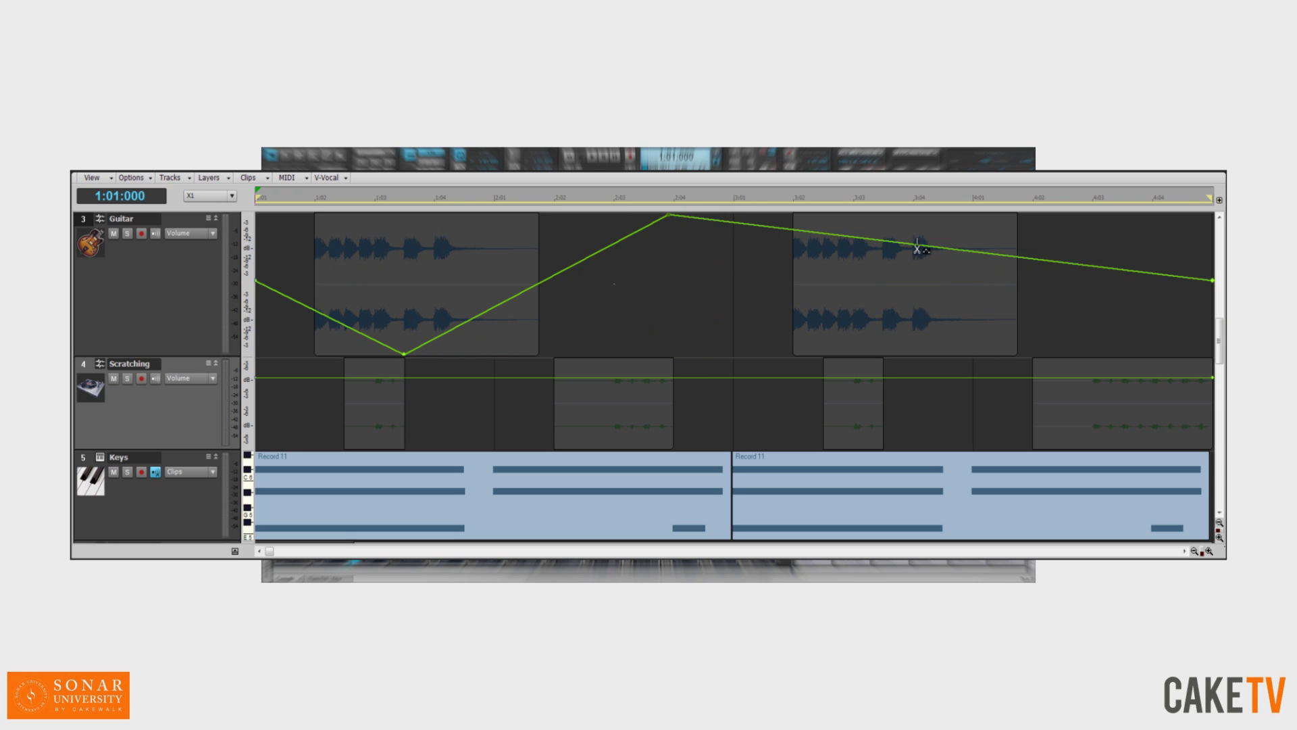
pyautogui.moveTo(917, 243); pyautogui.dragTo(917, 302)
pyautogui.moveTo(921, 378); pyautogui.dragTo(921, 356)
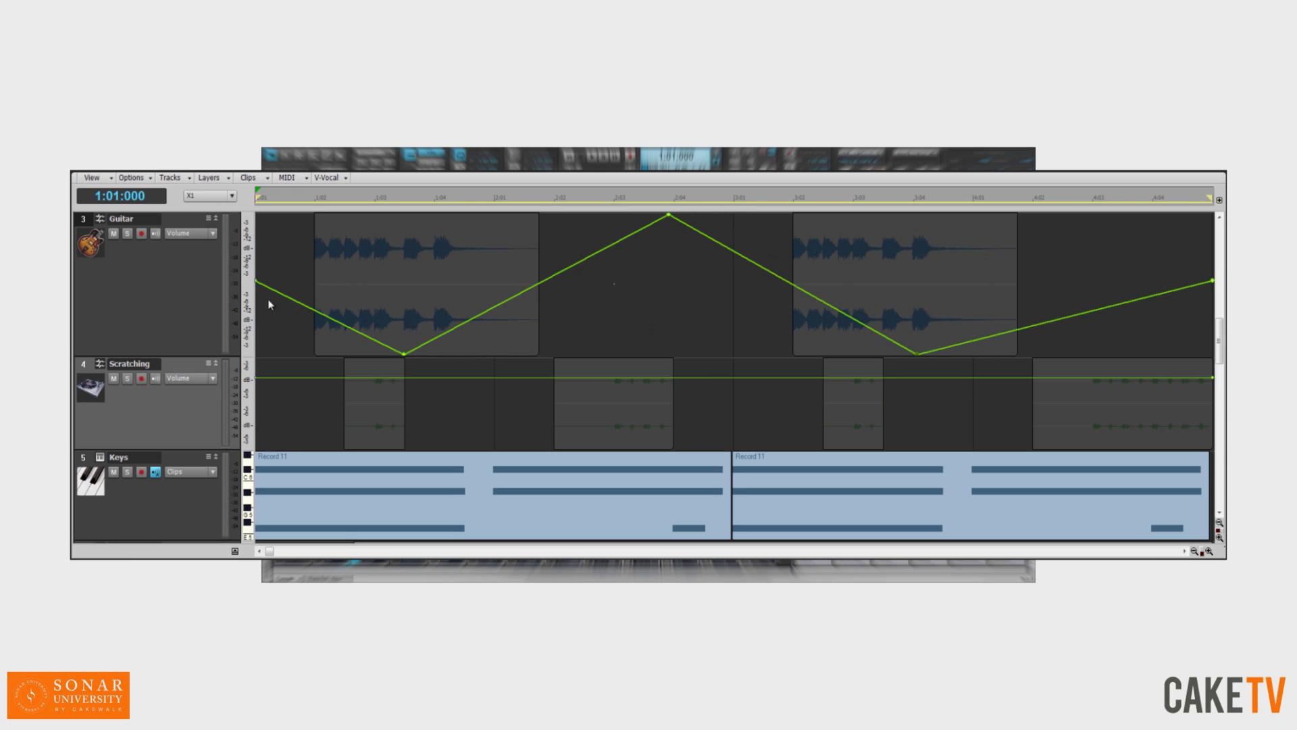
# Step: Draw a zigzag Guitar pan envelope: peak, dip between clips, then a second peak
pyautogui.click(213, 233)
pyautogui.moveTo(154, 274)
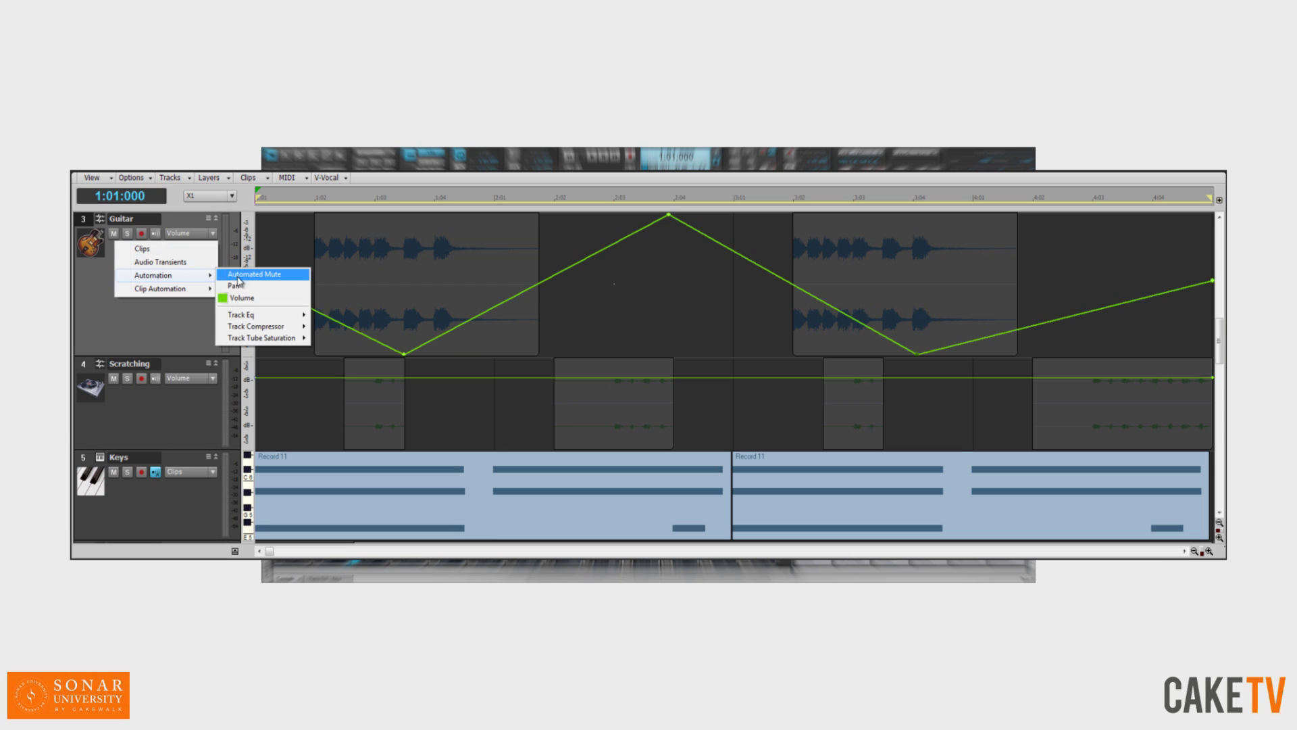
pyautogui.click(244, 287)
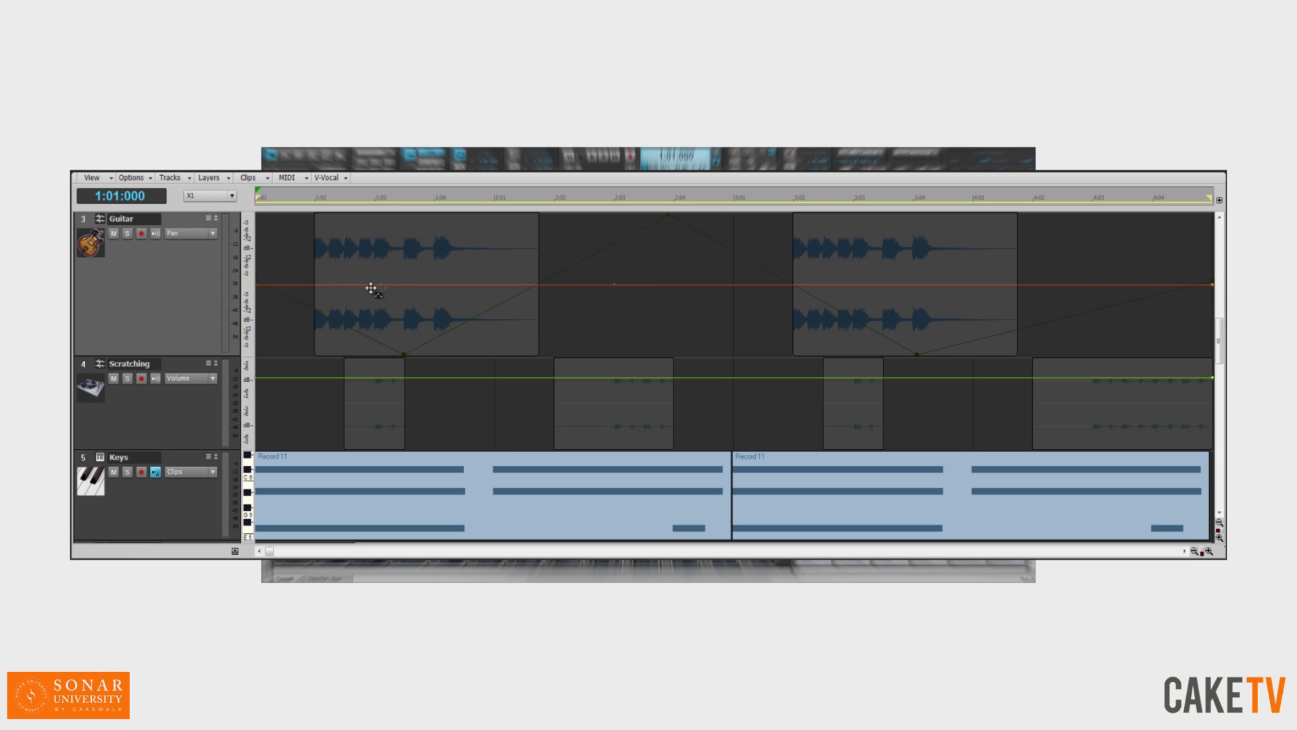
pyautogui.moveTo(404, 285); pyautogui.dragTo(404, 215)
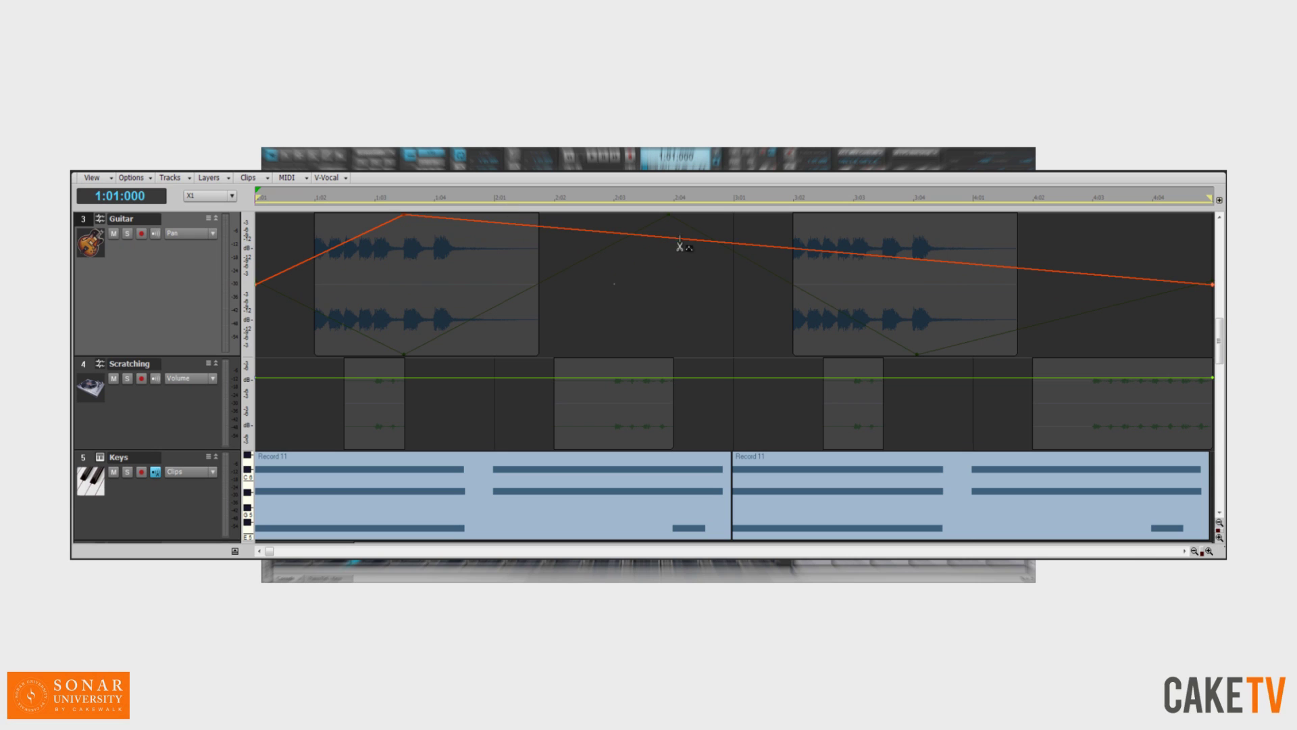
pyautogui.moveTo(680, 240); pyautogui.dragTo(710, 353)
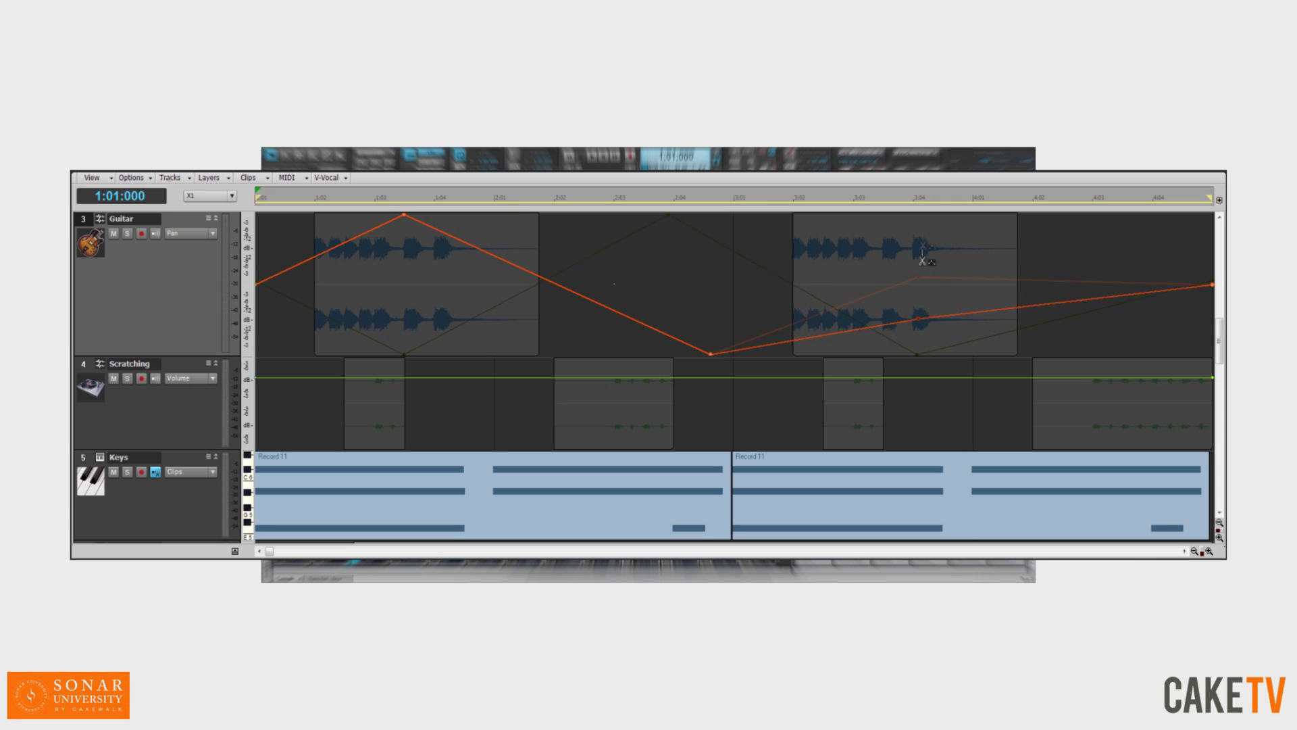
pyautogui.moveTo(916, 339); pyautogui.dragTo(925, 196)
# Step: Ramp the first Scratching clip's gain envelope up from silence
pyautogui.click(212, 379)
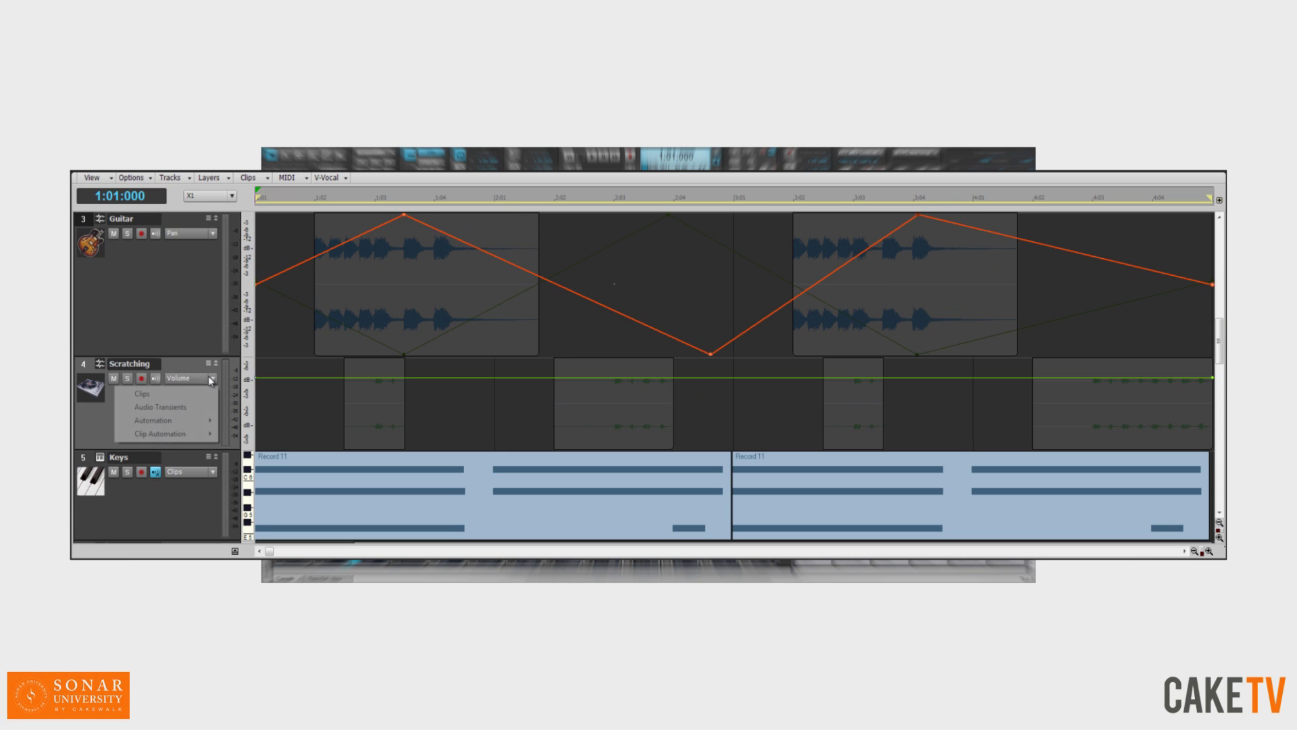
pyautogui.moveTo(162, 432)
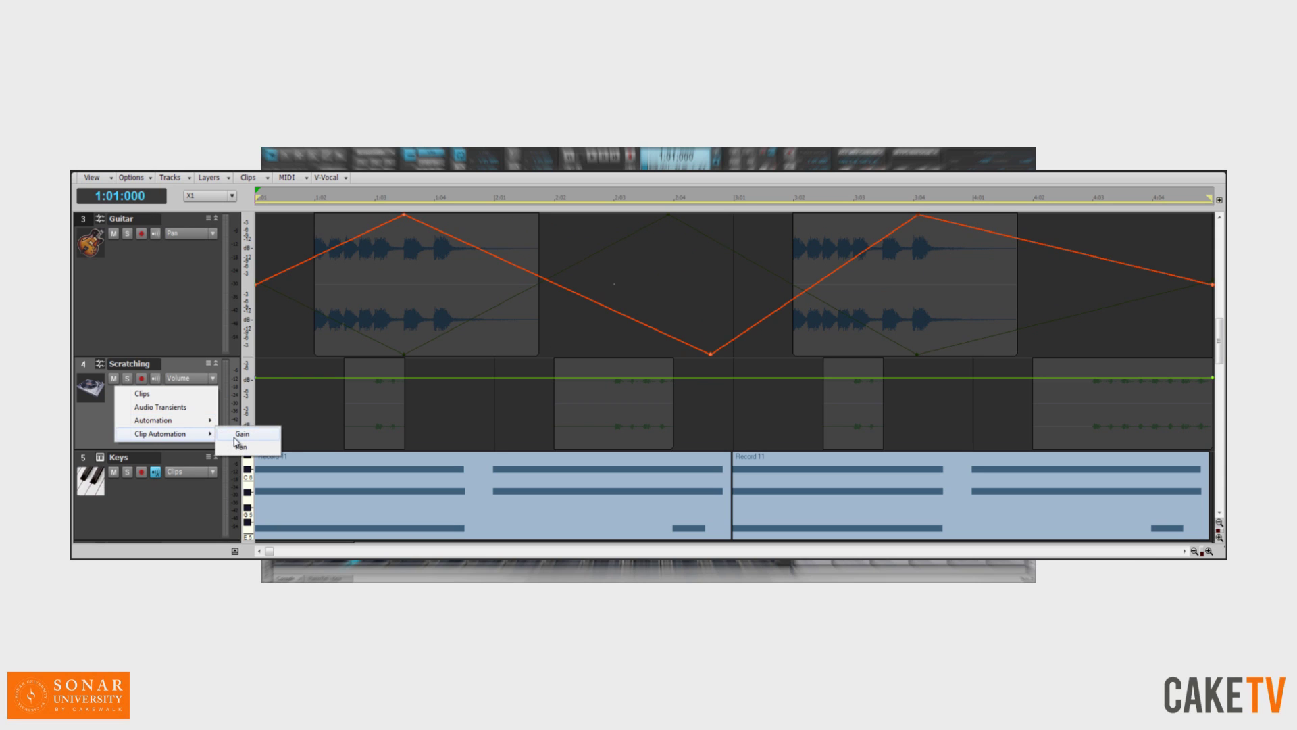
pyautogui.click(239, 433)
pyautogui.moveTo(345, 377); pyautogui.dragTo(345, 457)
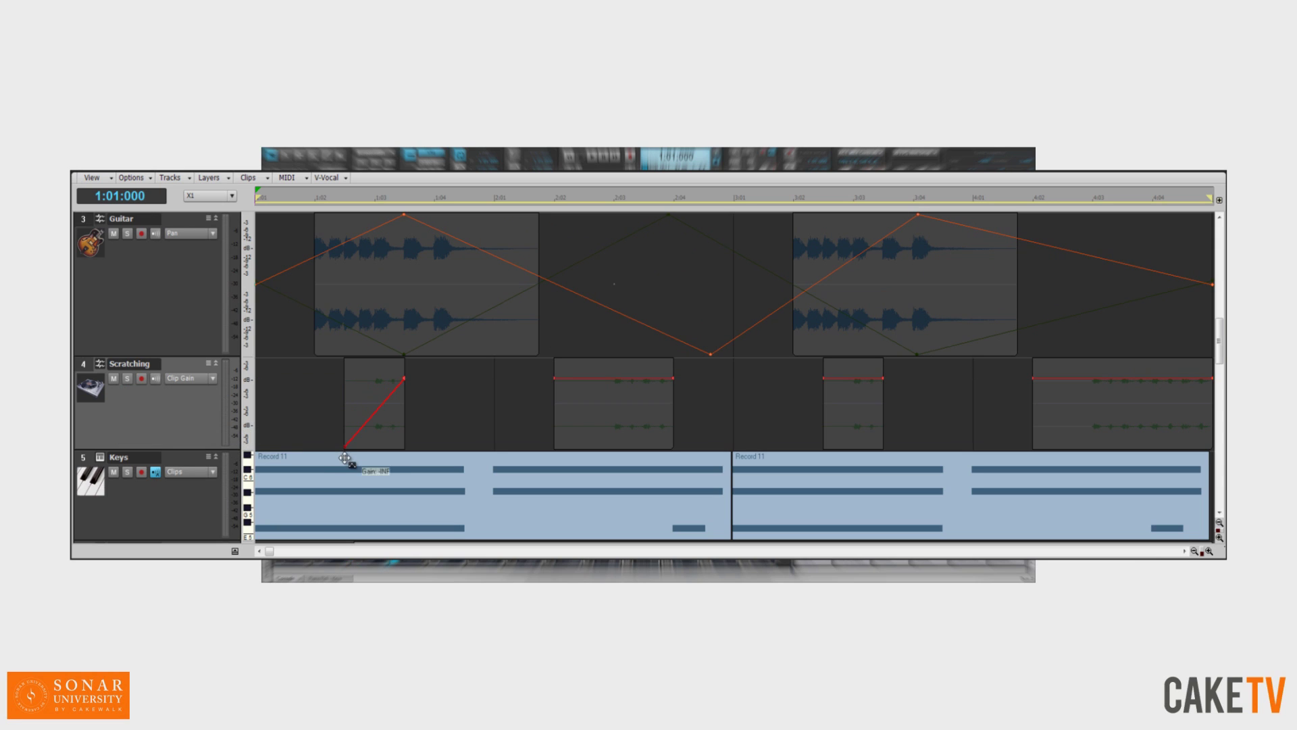
# Step: Show the Keys clips as notes and return the Guitar track to clip editing
pyautogui.click(212, 472)
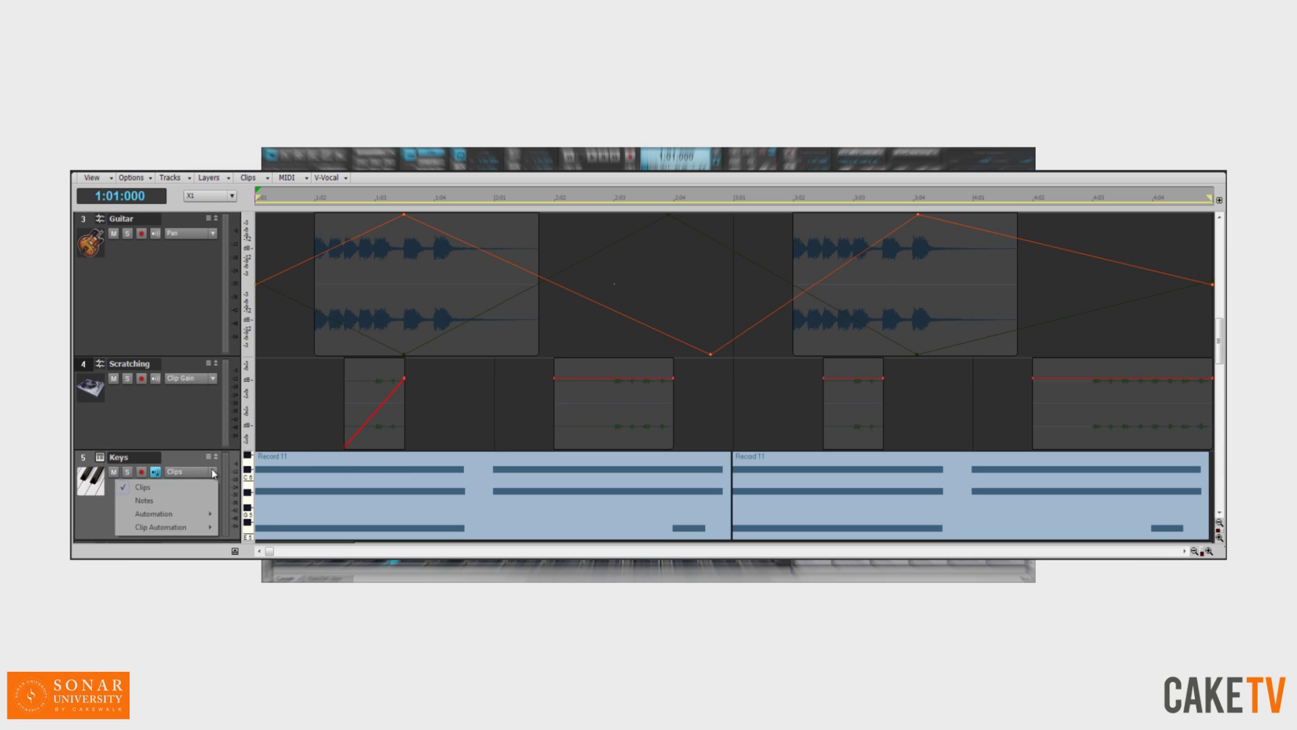
pyautogui.click(203, 503)
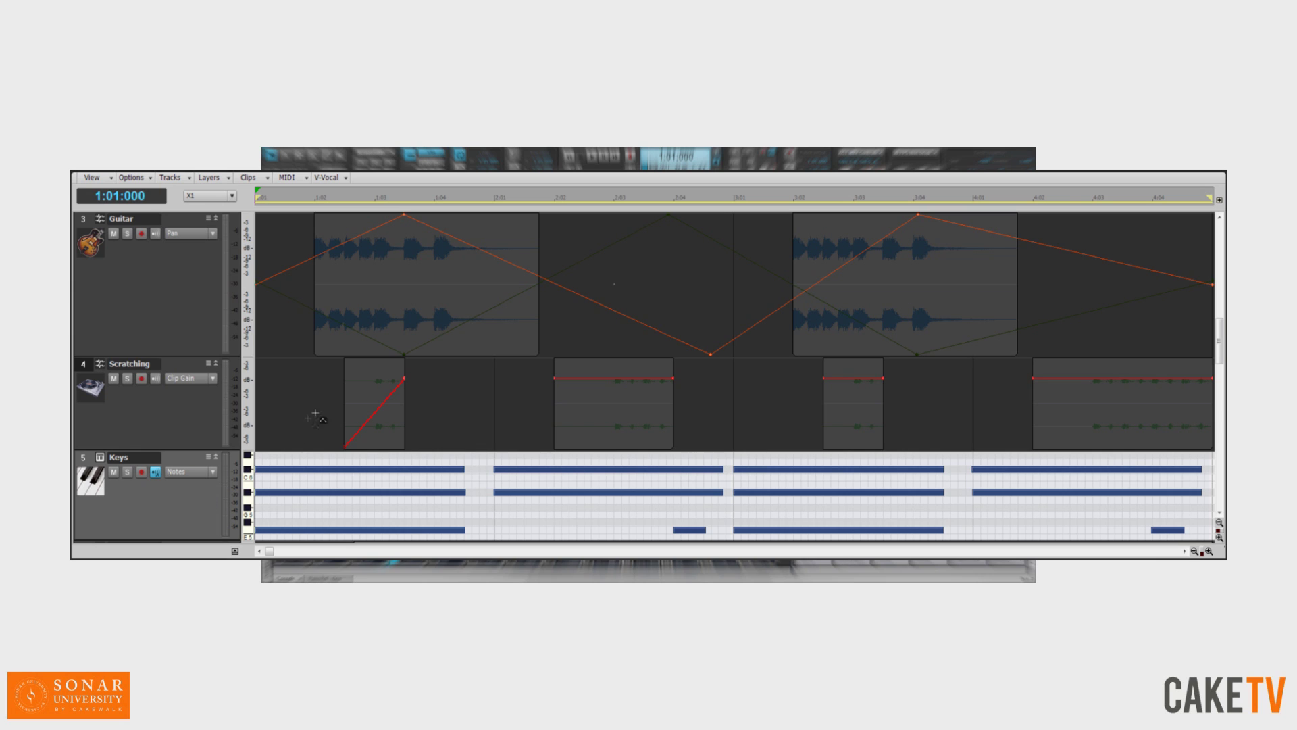
pyautogui.click(440, 334)
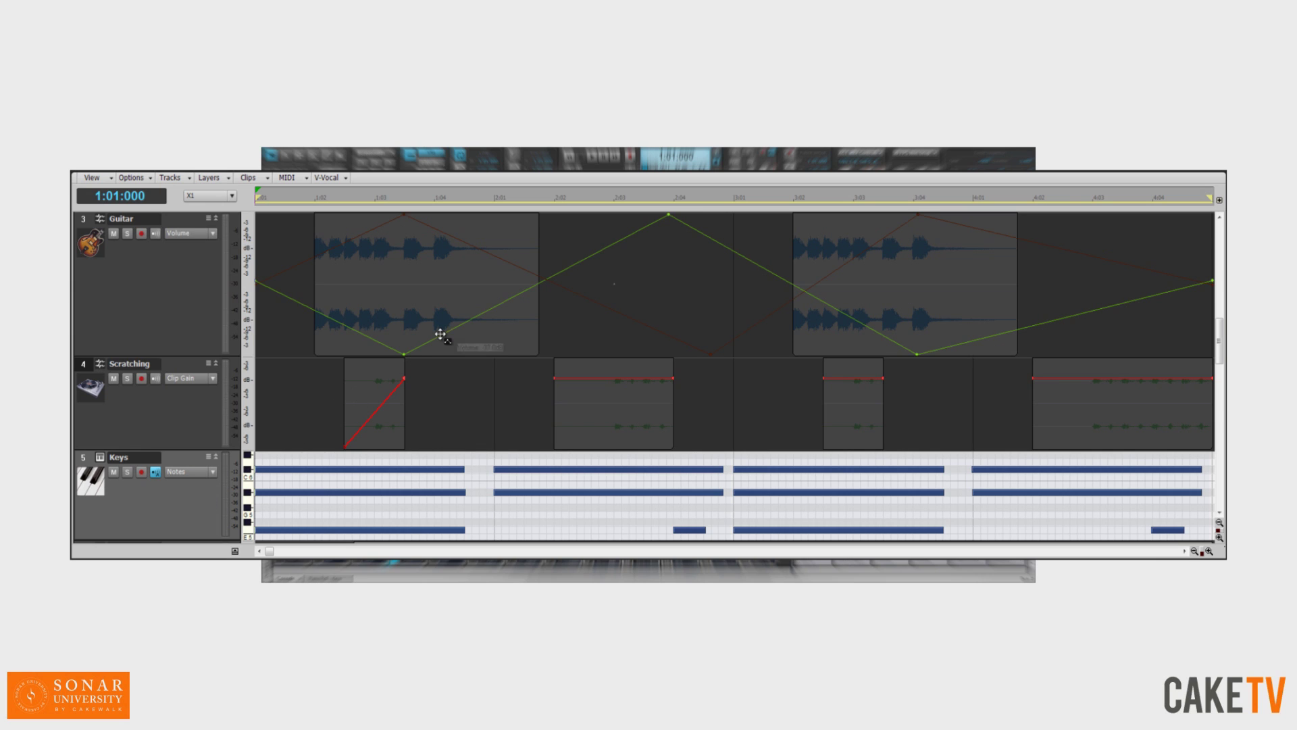
pyautogui.click(482, 249)
pyautogui.click(479, 278)
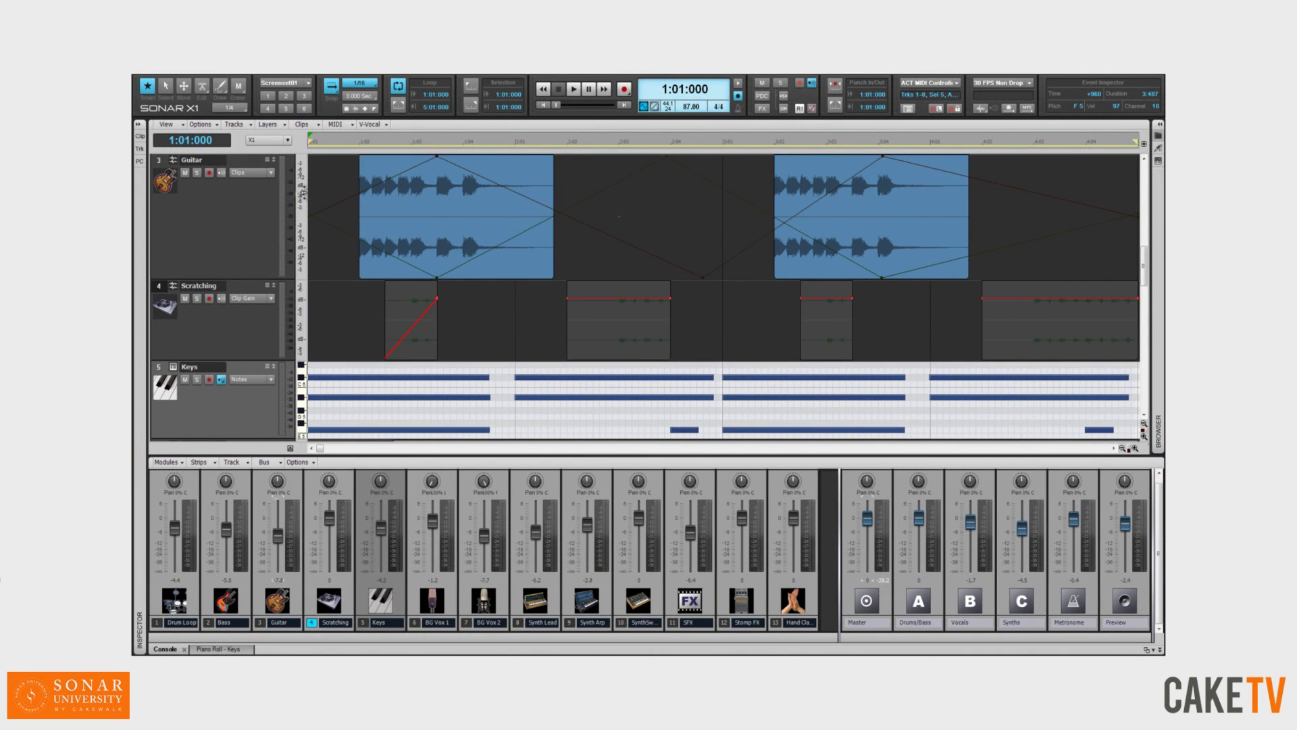
# Step: Select three audio transients in each of the two Guitar clips
pyautogui.click(270, 175)
pyautogui.click(268, 197)
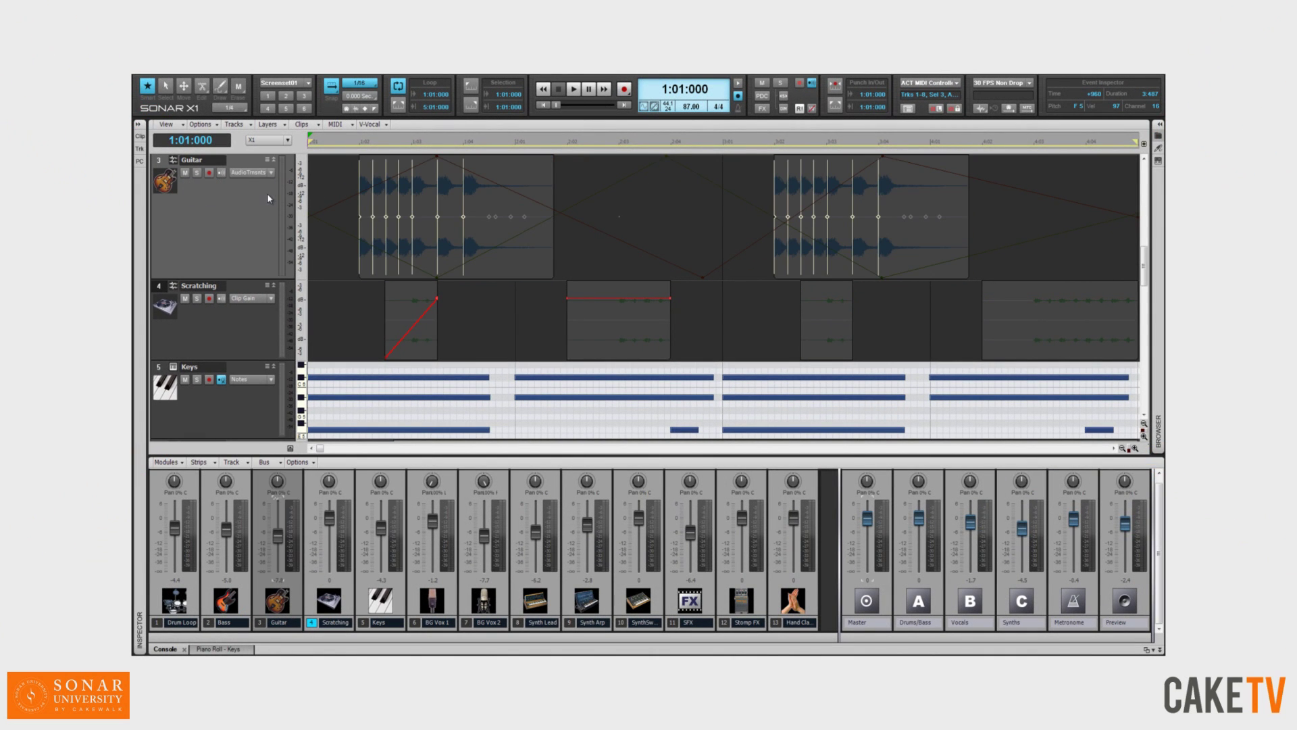
pyautogui.moveTo(405, 211); pyautogui.dragTo(476, 233)
pyautogui.moveTo(822, 206); pyautogui.dragTo(892, 235)
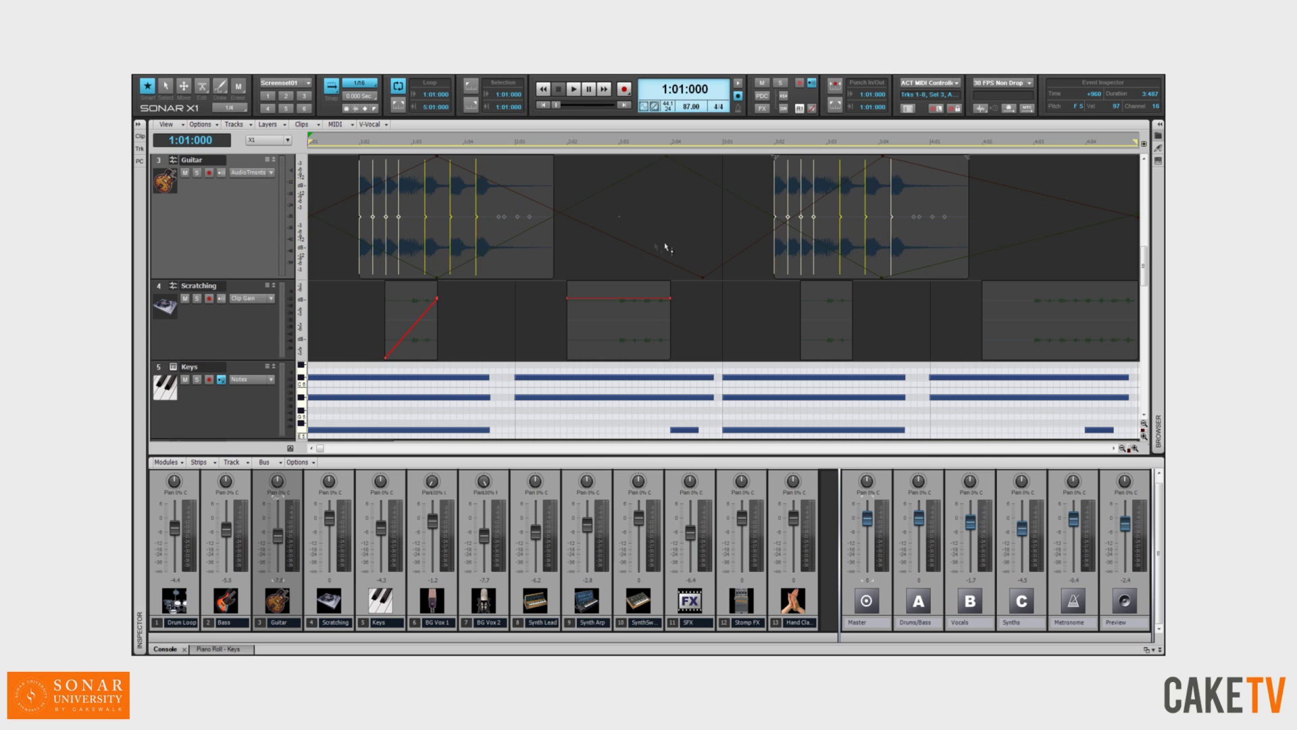
# Step: Extend the first Guitar clip's end and drop the second Scratching clip's mid-range gain to silence
pyautogui.press('a')
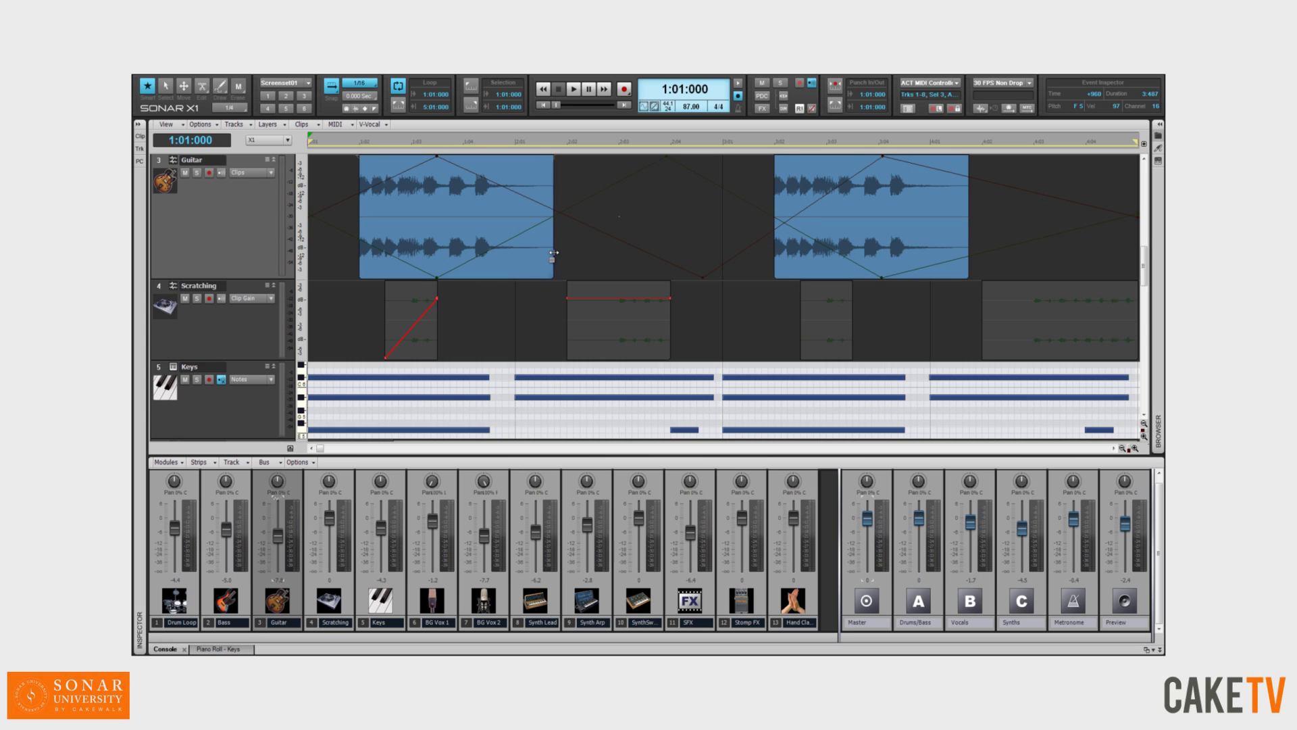
pyautogui.moveTo(553, 252)
pyautogui.mouseDown()
pyautogui.moveTo(500, 252)
pyautogui.moveTo(645, 256)
pyautogui.mouseUp()
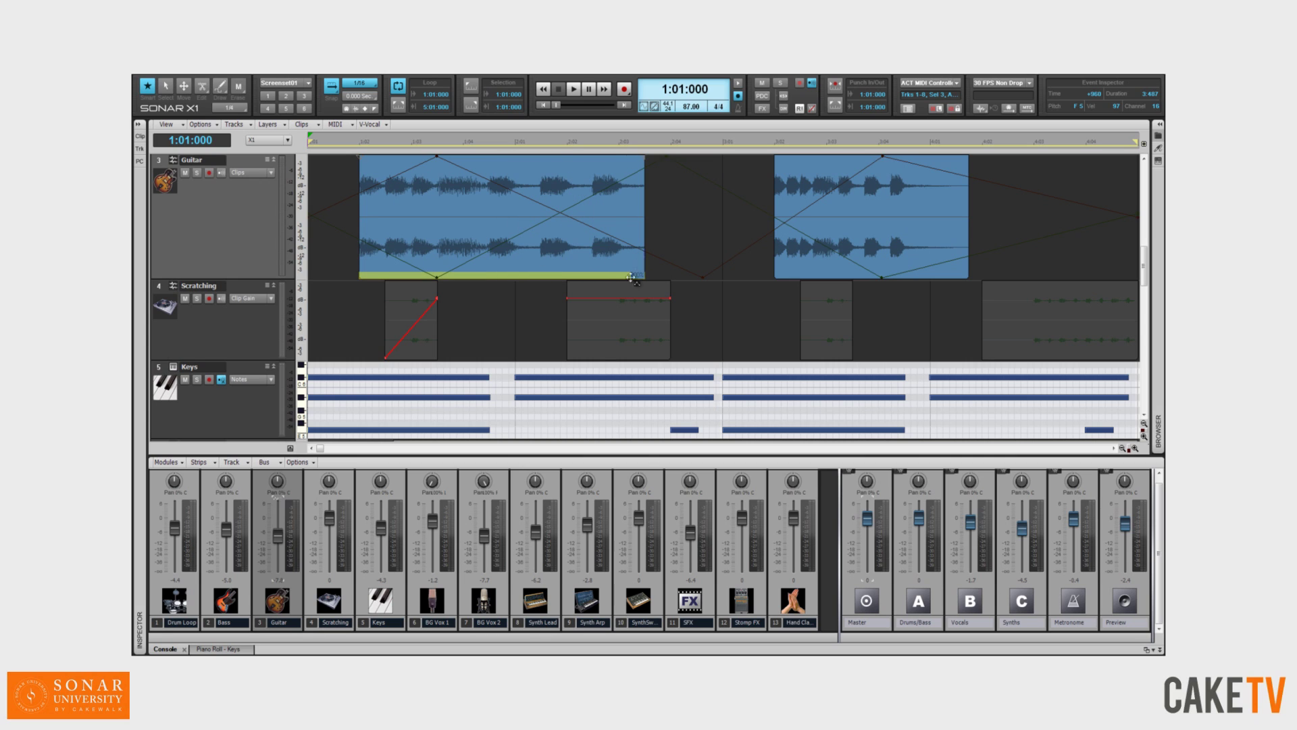
pyautogui.moveTo(597, 345); pyautogui.dragTo(645, 348)
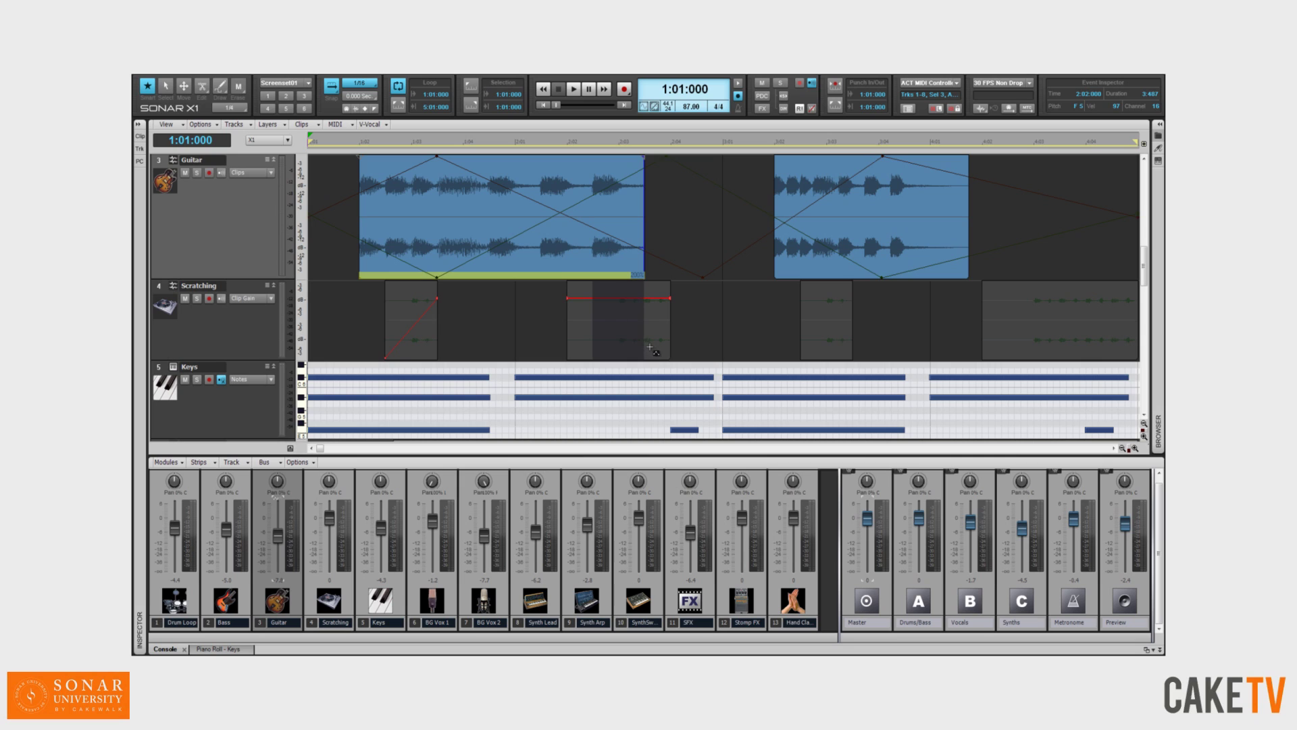
pyautogui.moveTo(617, 289); pyautogui.dragTo(619, 369)
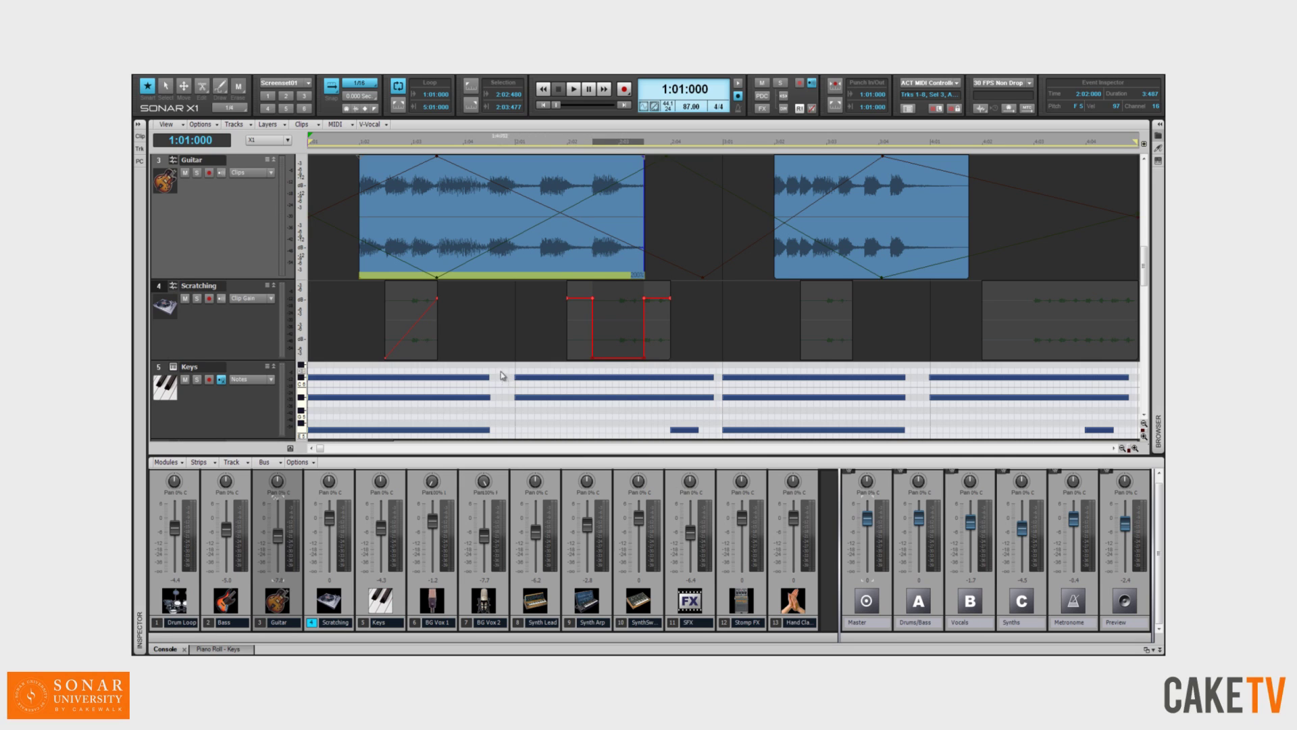
# Step: Stretch the last Keys notes, shift a Scratching clip earlier, then open Piano Roll - Keys
pyautogui.click(481, 399)
pyautogui.moveTo(489, 398)
pyautogui.mouseDown()
pyautogui.moveTo(502, 398)
pyautogui.moveTo(503, 429)
pyautogui.mouseUp()
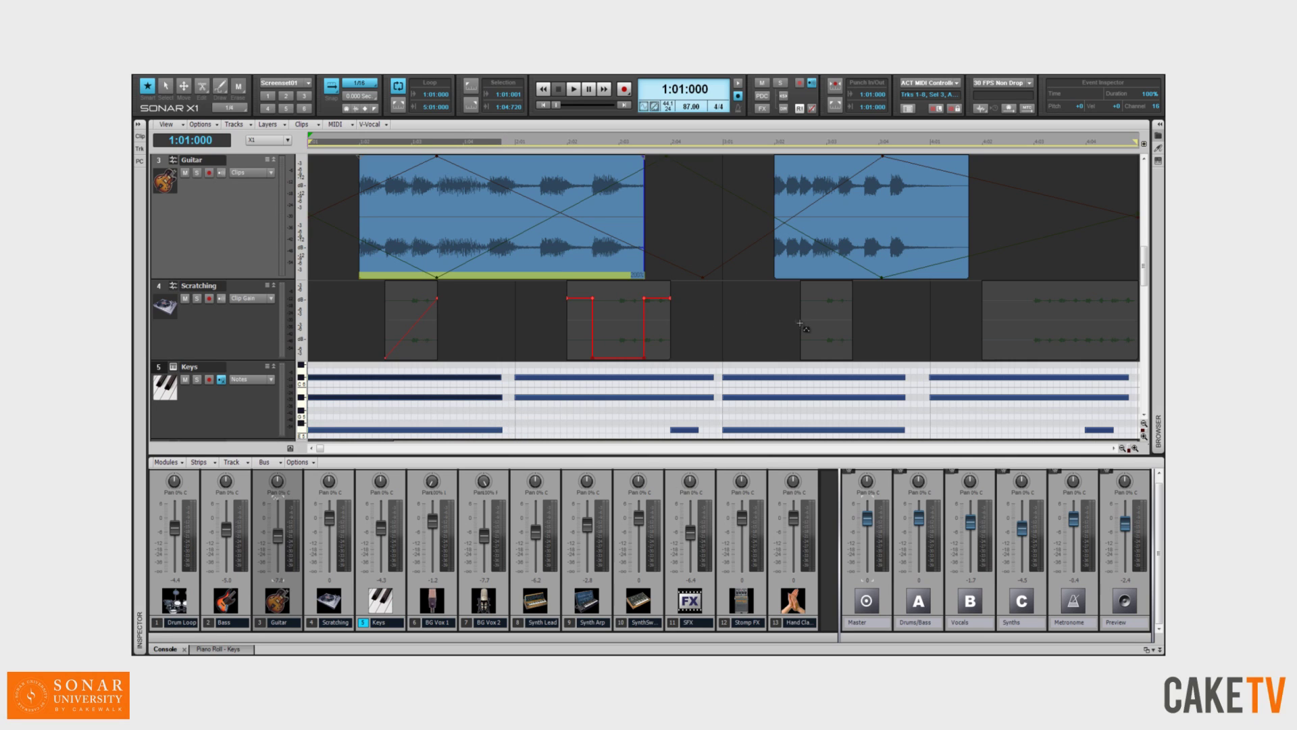
pyautogui.click(822, 336)
pyautogui.moveTo(821, 335); pyautogui.dragTo(770, 340)
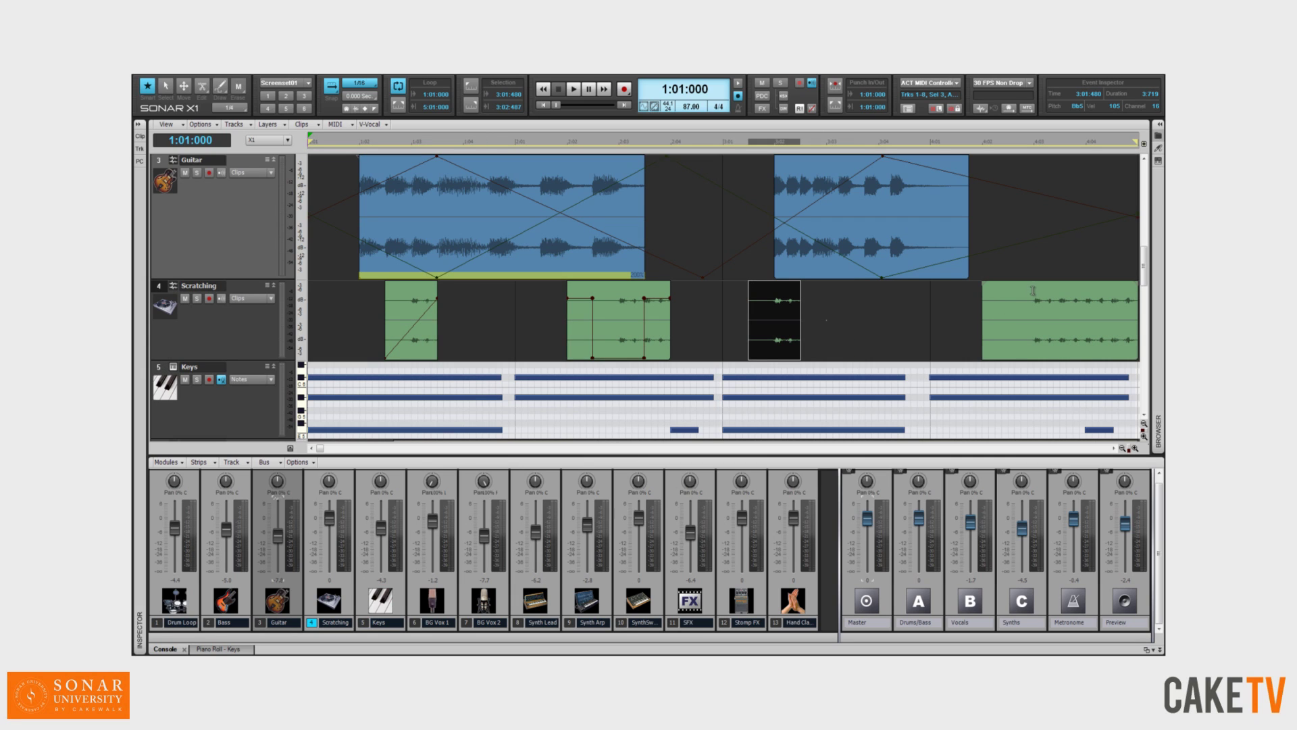
pyautogui.moveTo(1032, 298)
pyautogui.mouseDown()
pyautogui.moveTo(1087, 297)
pyautogui.moveTo(830, 321)
pyautogui.mouseUp()
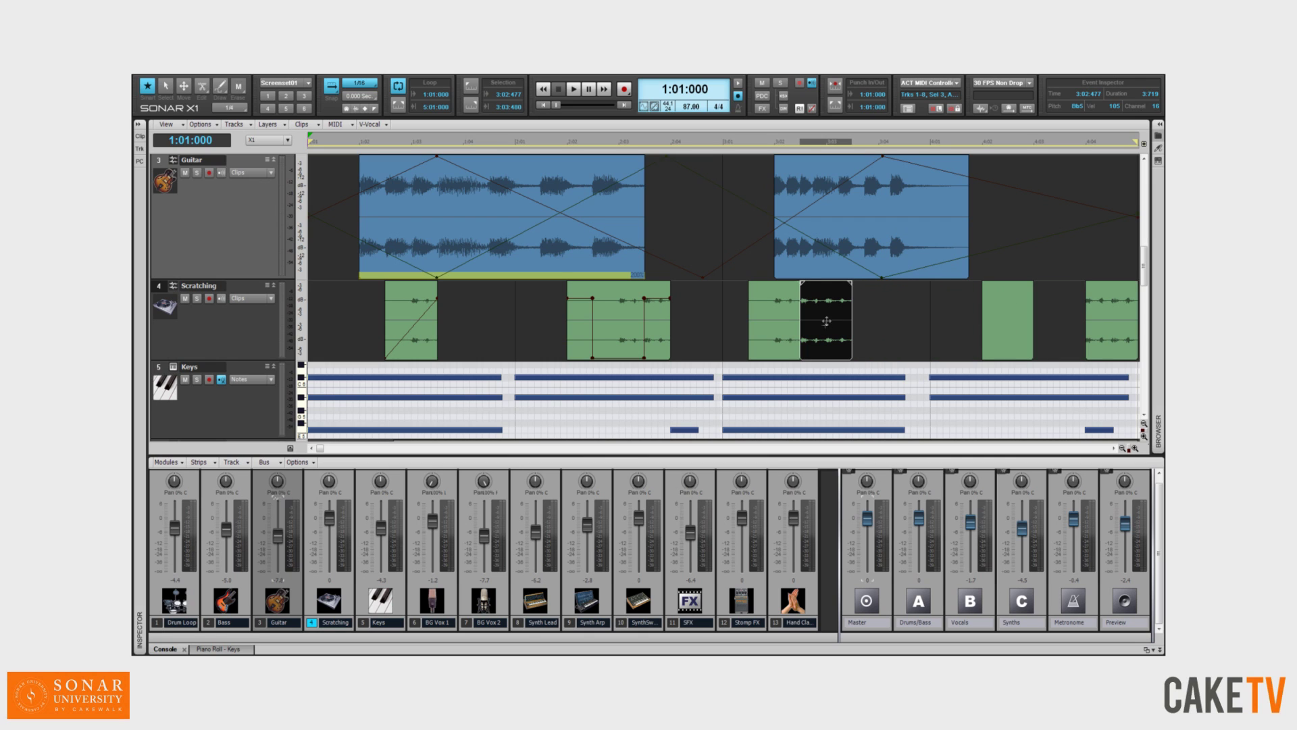
pyautogui.click(223, 648)
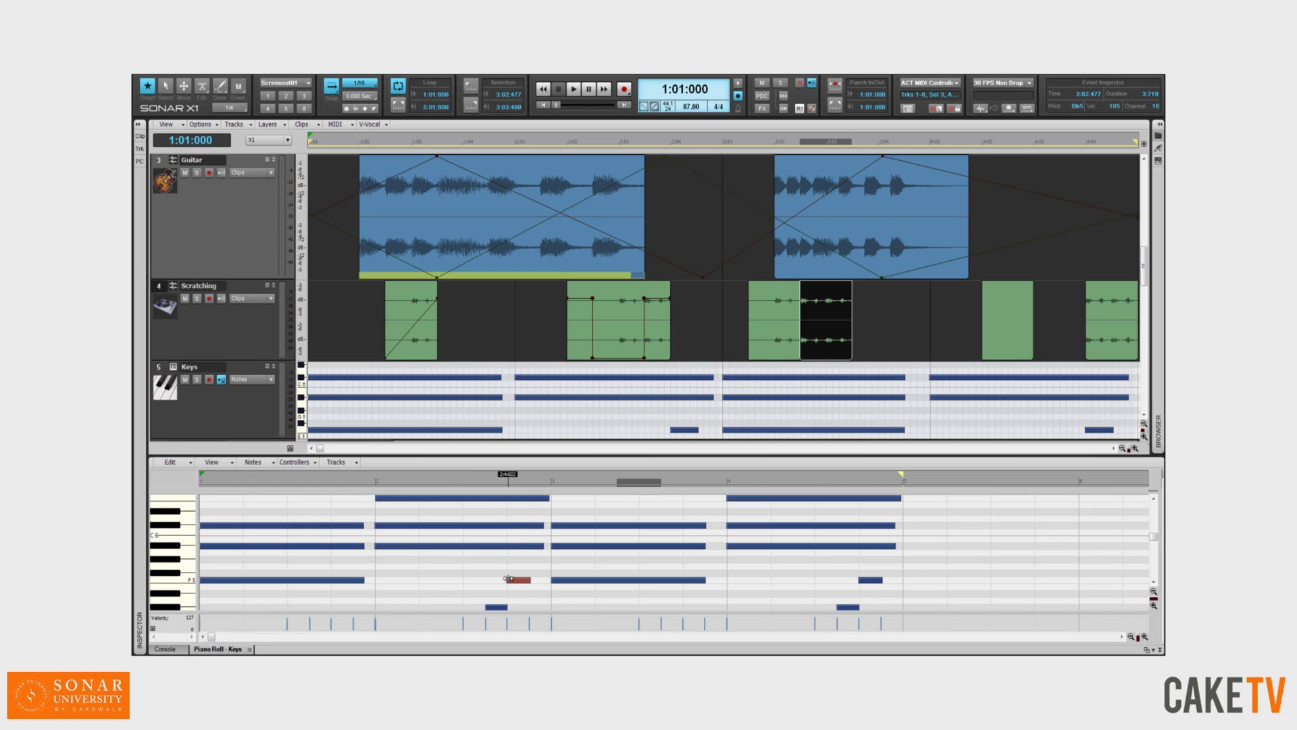
# Step: Extend the F5 note's start earlier, split it twice and delete the middle piece
pyautogui.moveTo(507, 579); pyautogui.dragTo(466, 579)
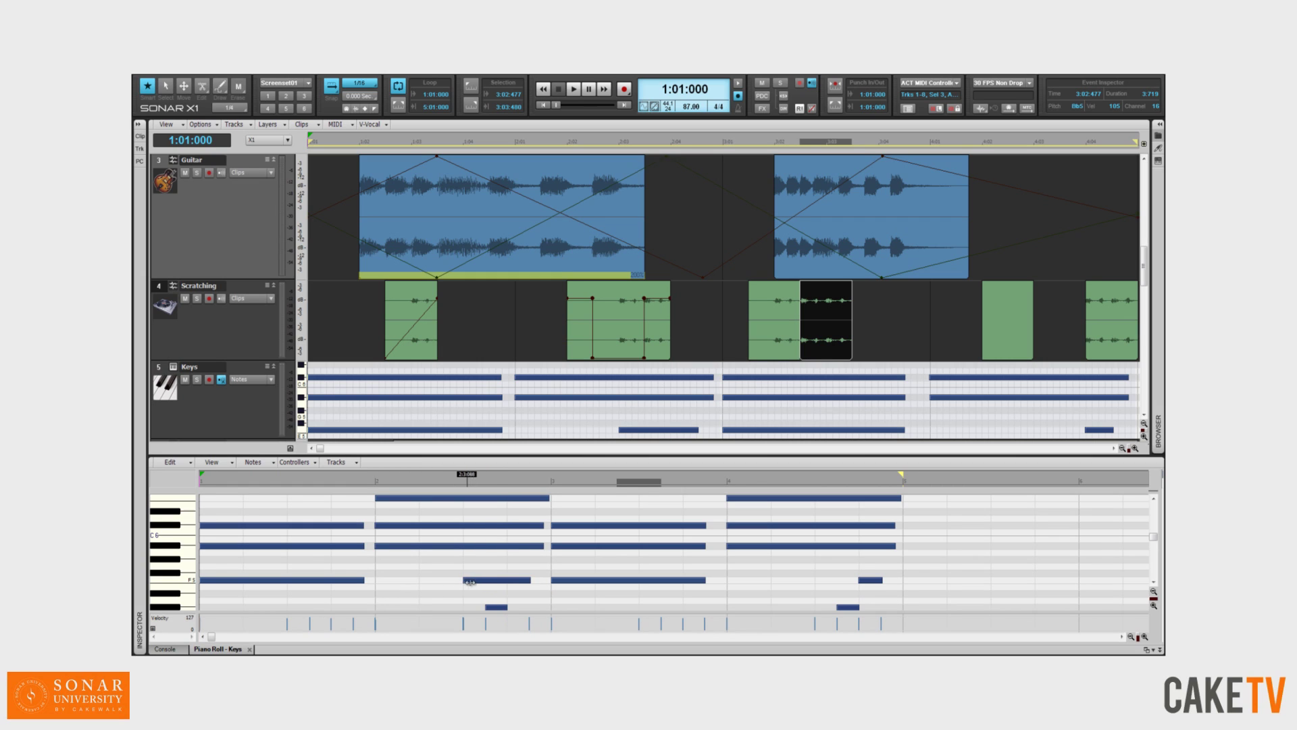
pyautogui.click(486, 579)
pyautogui.click(508, 579)
pyautogui.click(500, 578)
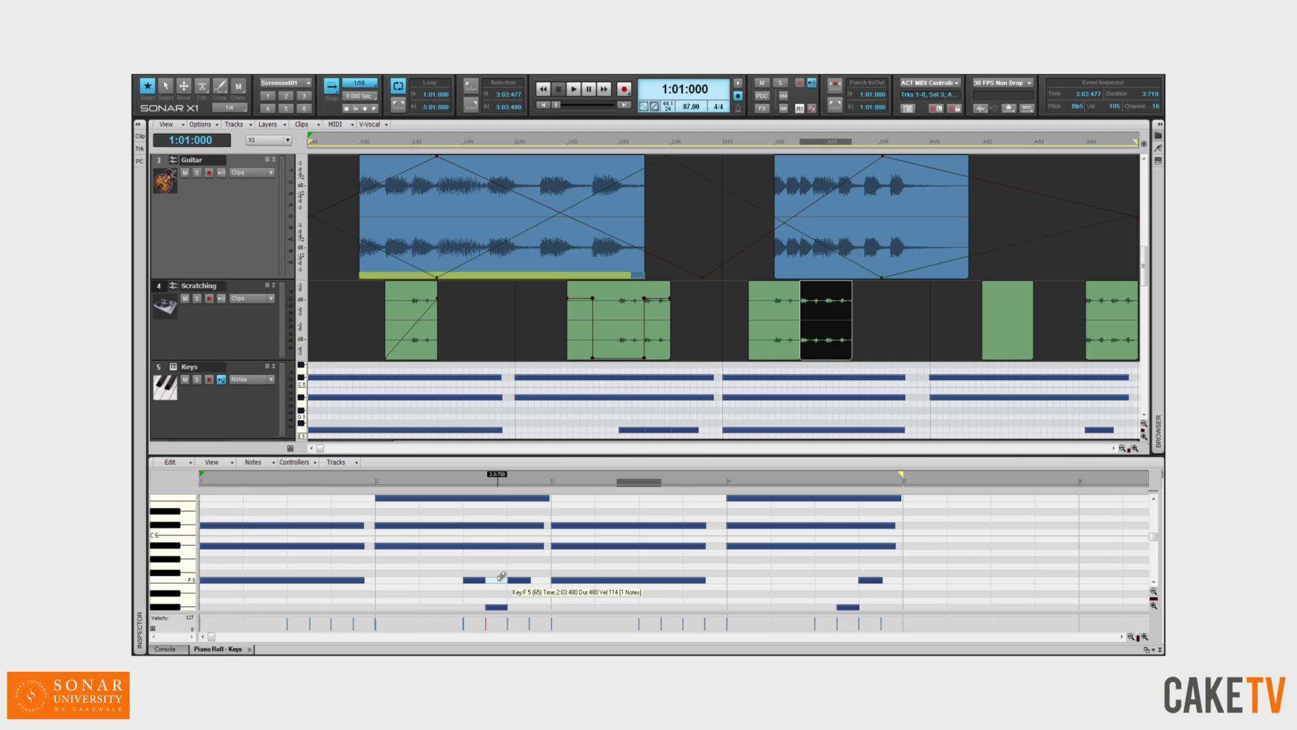
pyautogui.press('Delete')
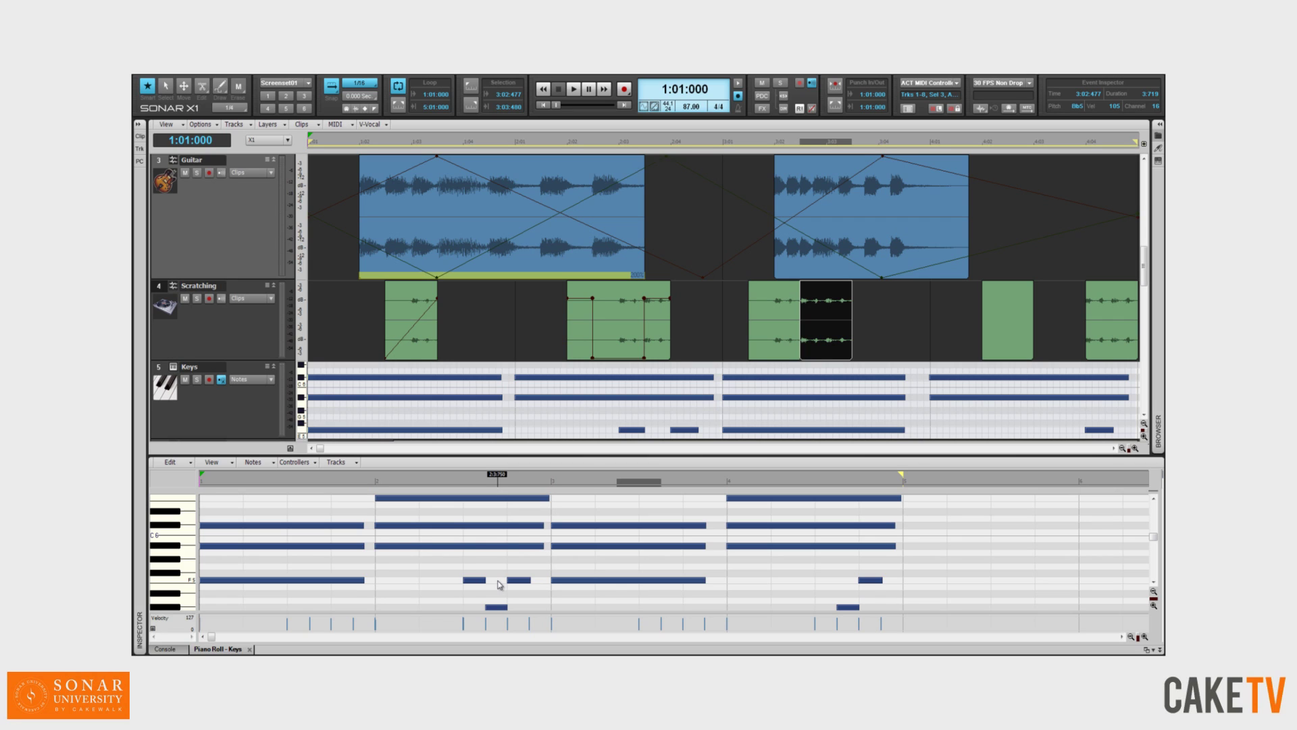
pyautogui.press('t')
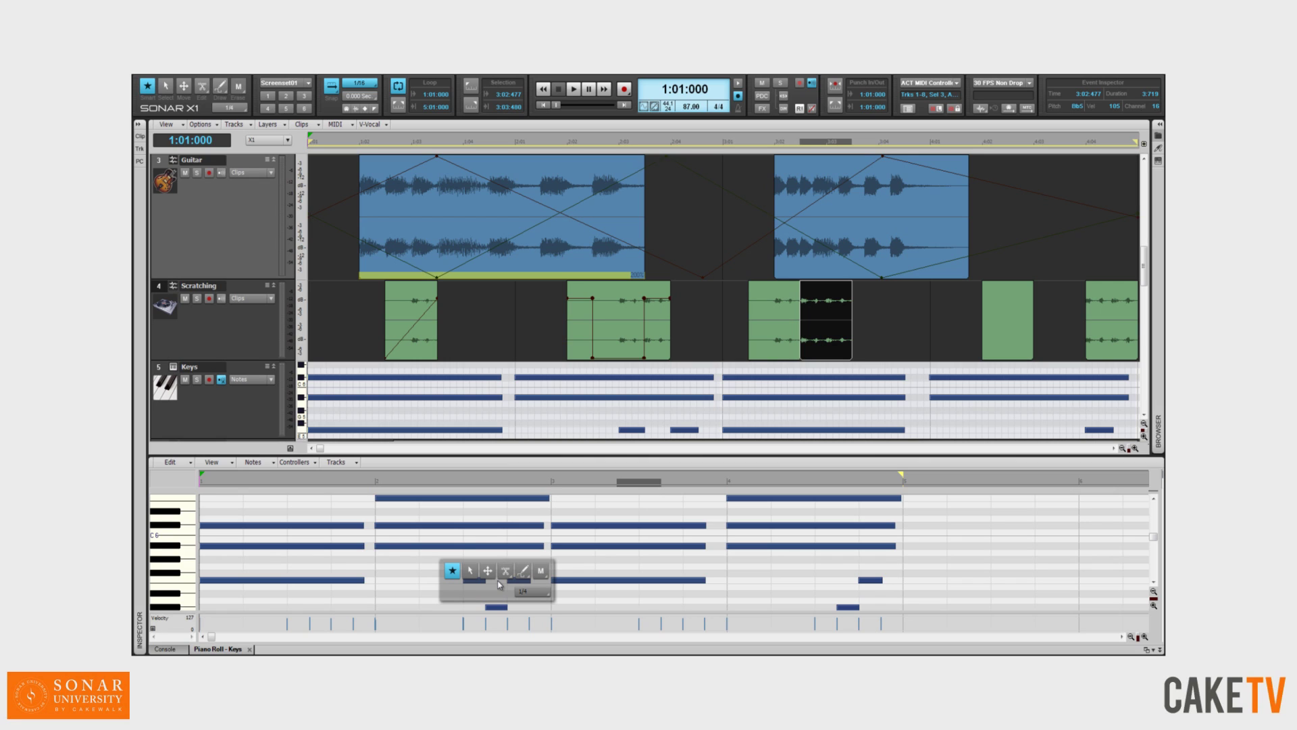
# Step: With the Draw tool, add bar-2 notes on F5 and below, stretching F5 to the next note
pyautogui.click(524, 575)
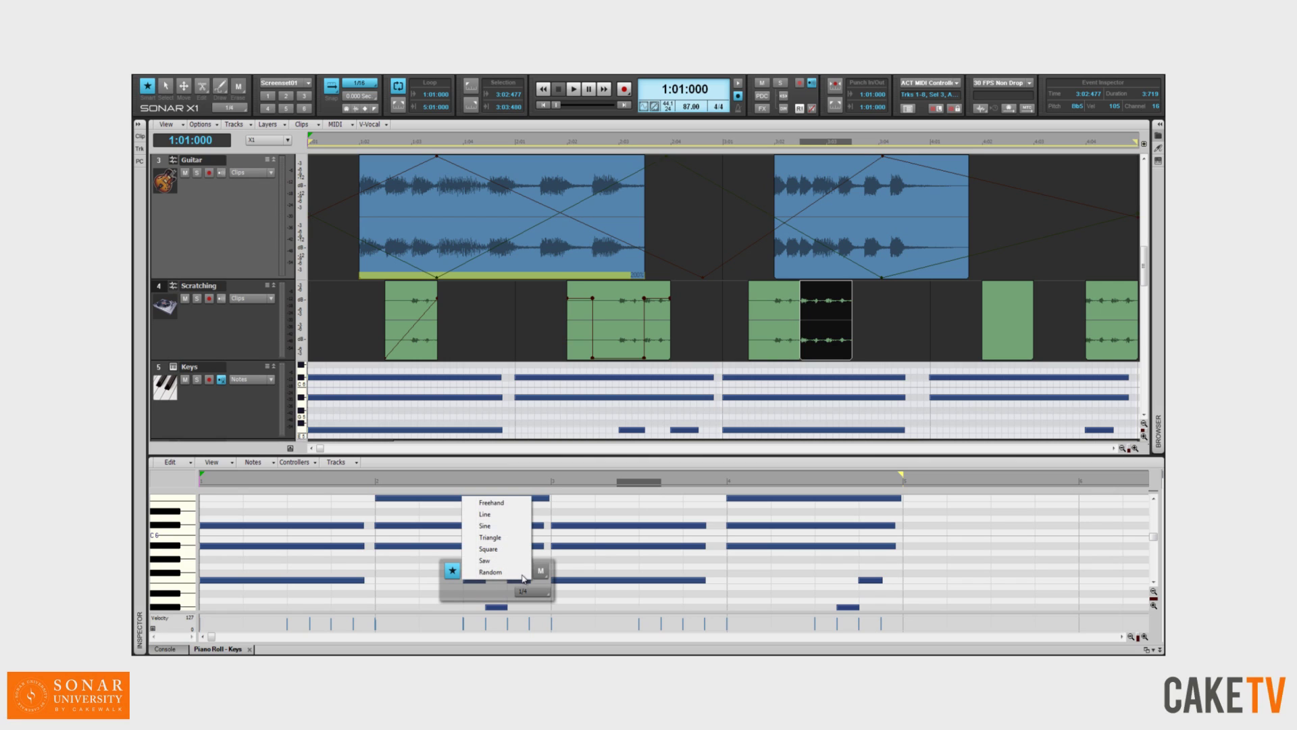
pyautogui.click(504, 506)
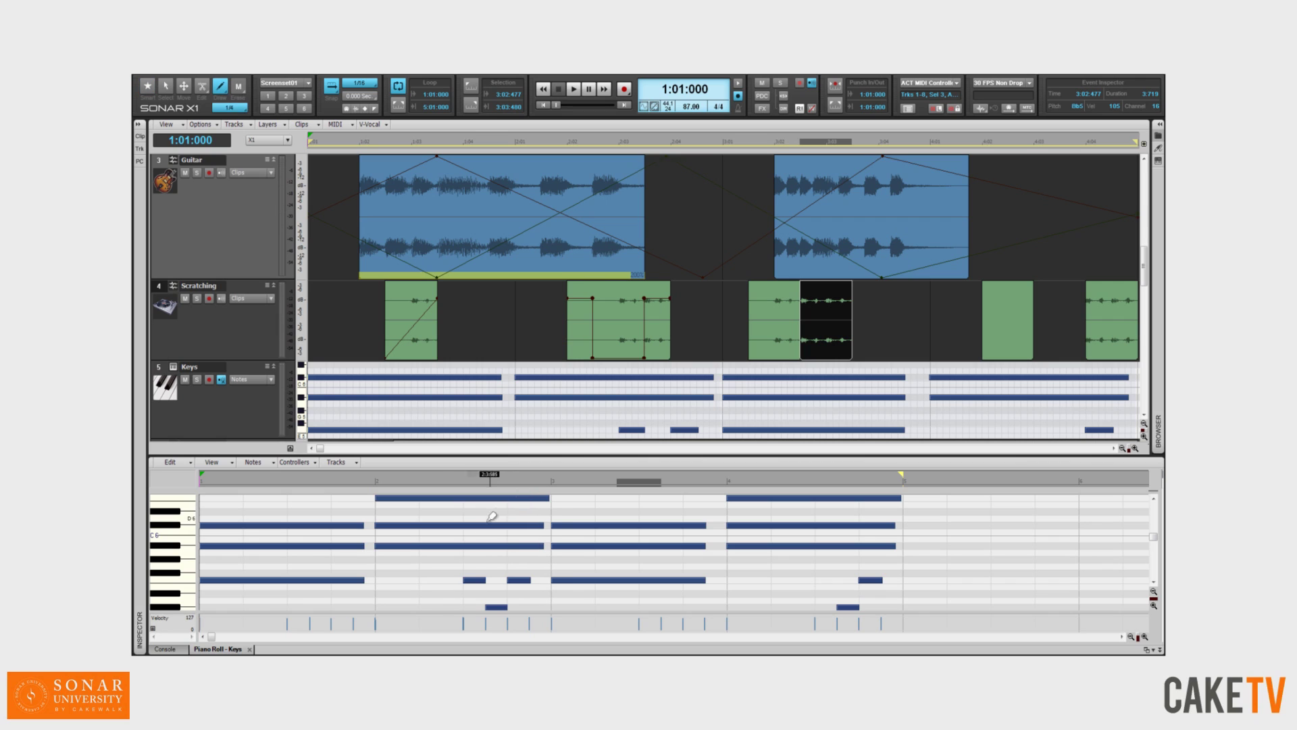
pyautogui.click(382, 579)
pyautogui.click(382, 599)
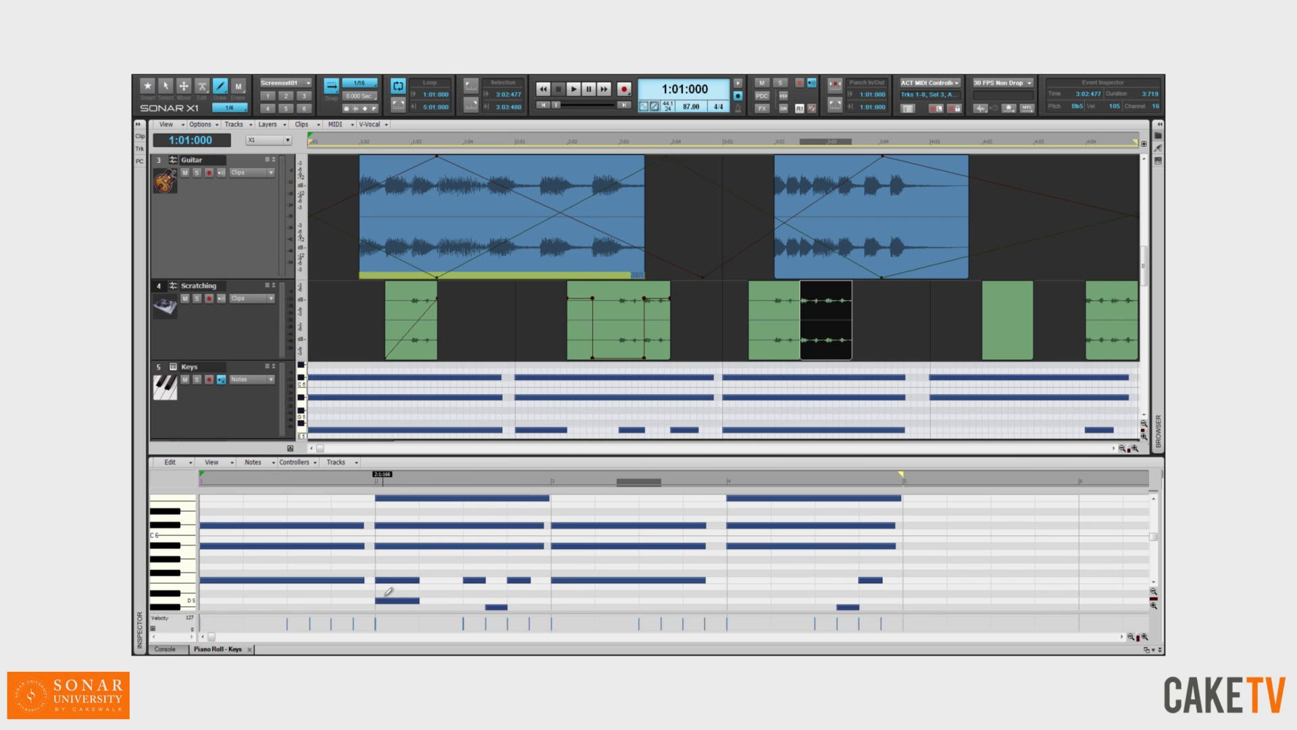
pyautogui.moveTo(413, 577); pyautogui.dragTo(474, 576)
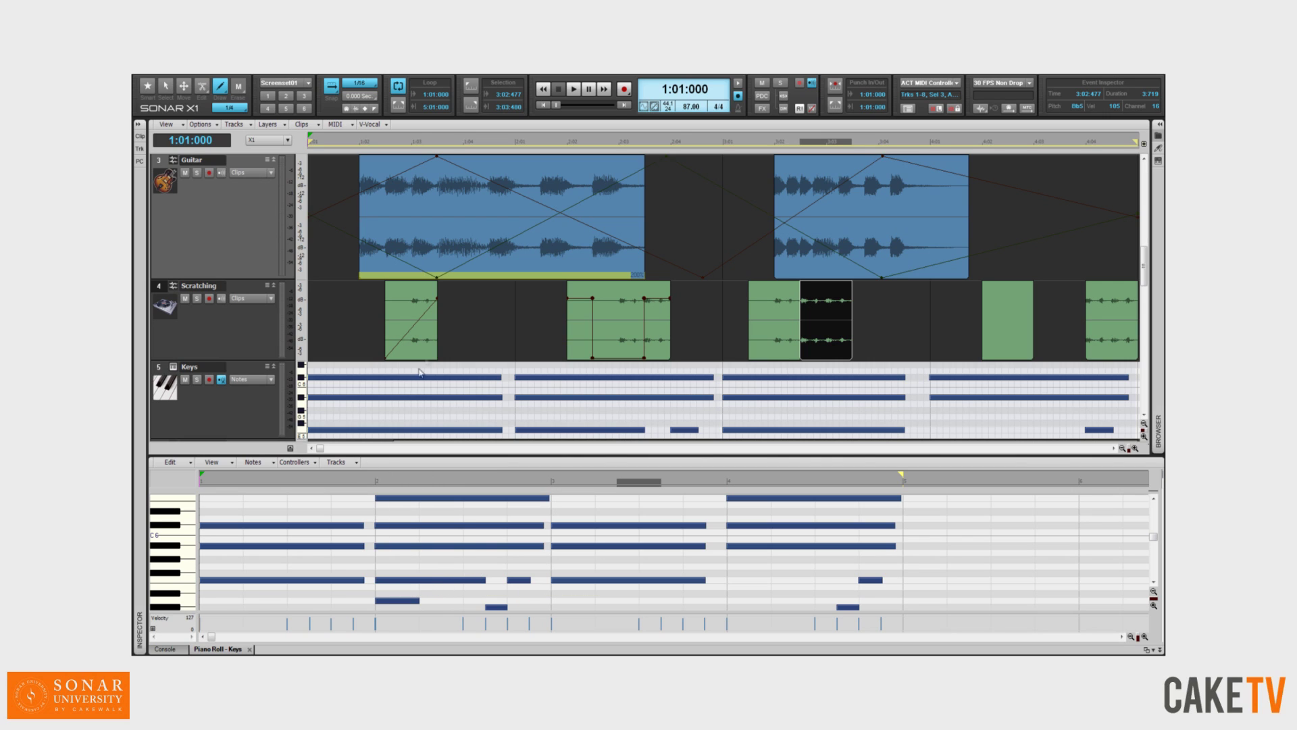
# Step: Draw the Guitar volume envelope as a smooth swell to a peak, then a falling curve
pyautogui.click(480, 257)
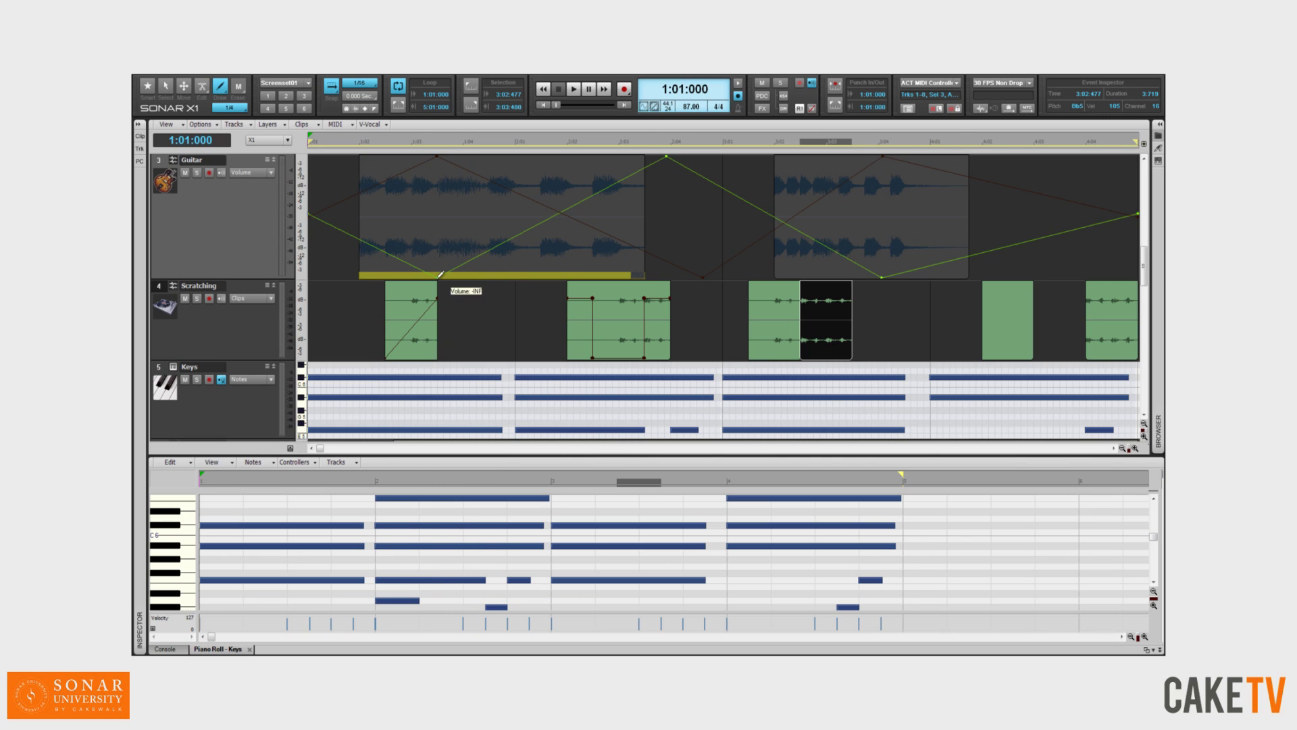
pyautogui.moveTo(457, 274); pyautogui.dragTo(671, 152)
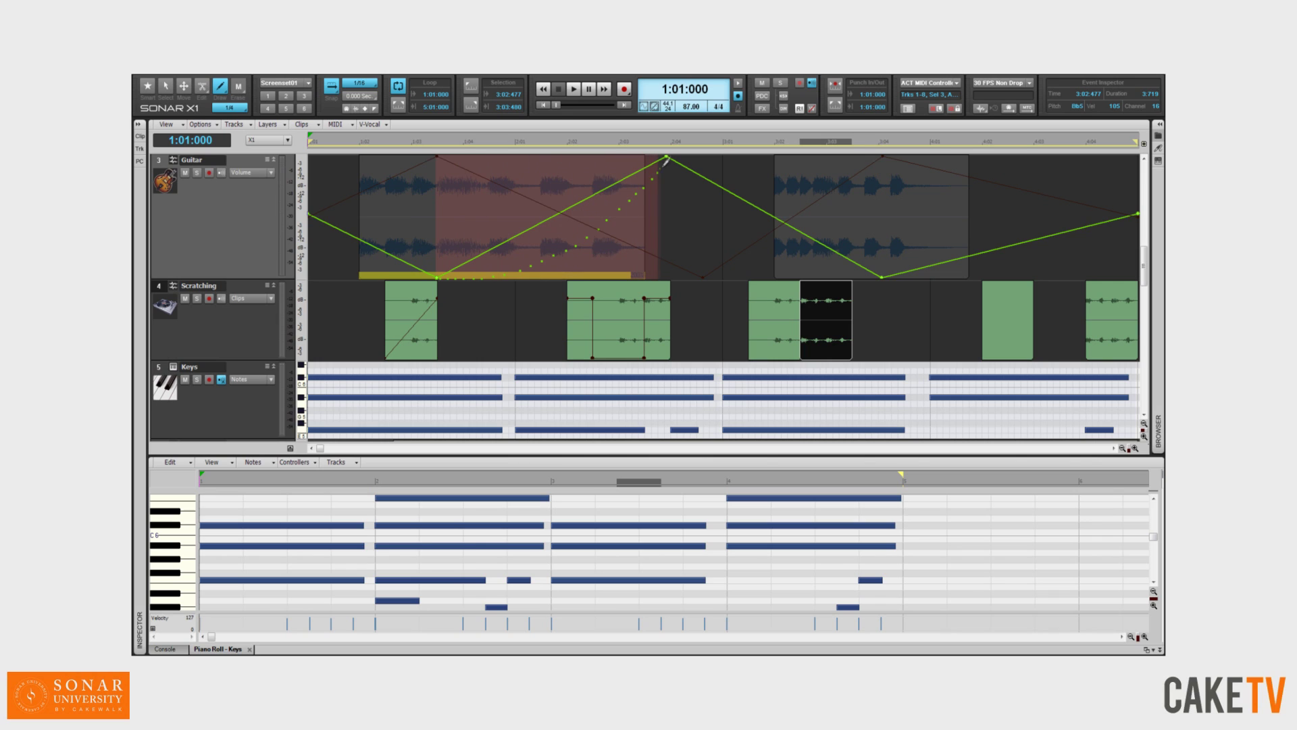
pyautogui.moveTo(668, 155)
pyautogui.mouseDown()
pyautogui.moveTo(763, 254)
pyautogui.moveTo(883, 274)
pyautogui.mouseUp()
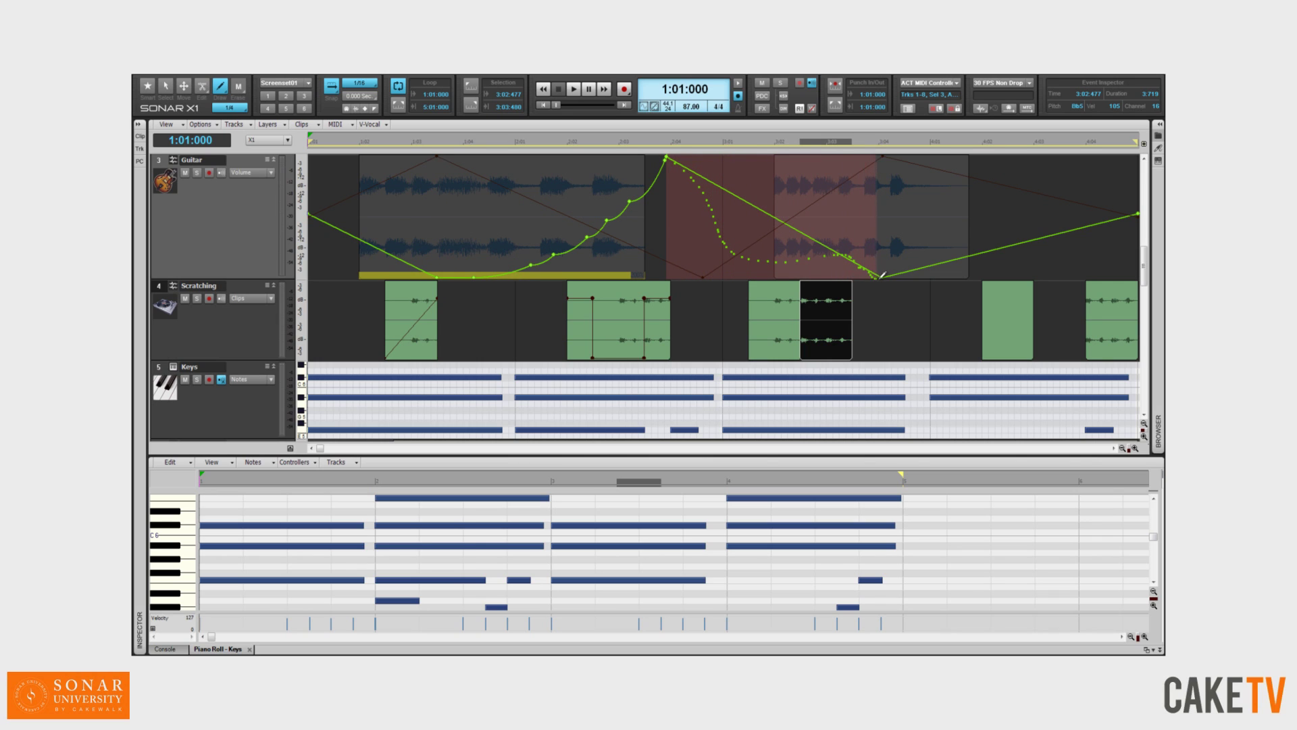